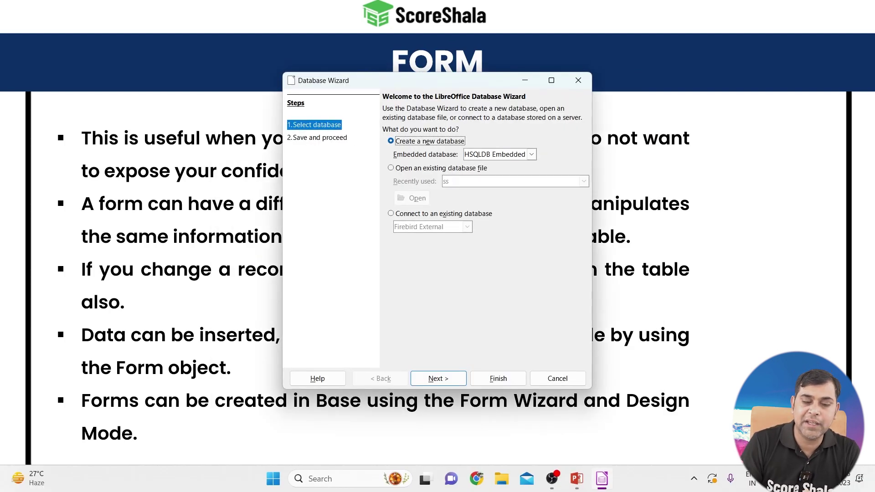
Open the recently used database file ss through the Database Wizard
click(391, 168)
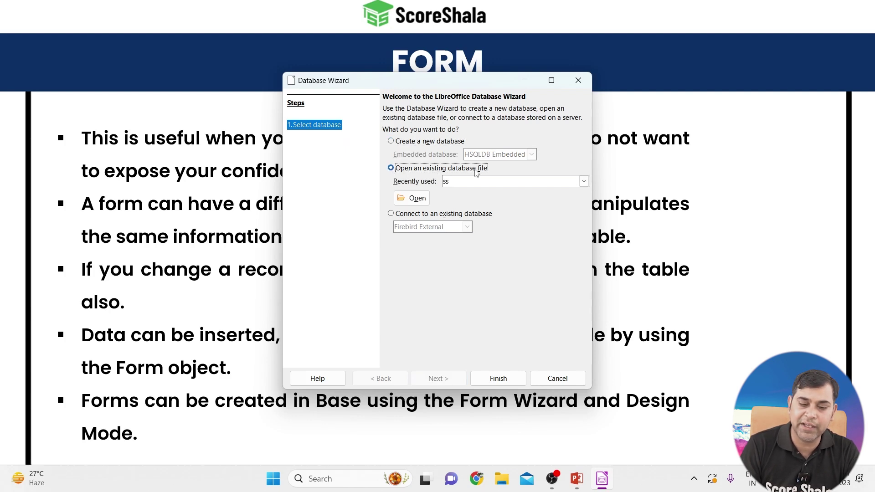
click(460, 182)
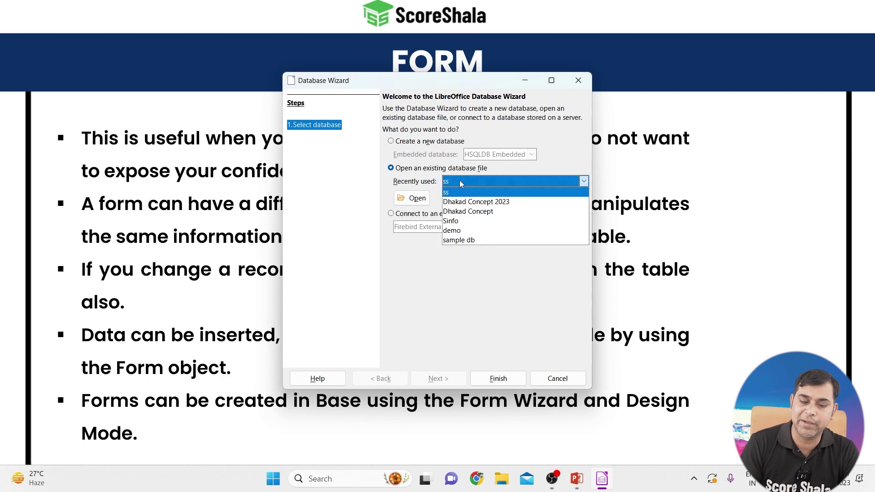
click(460, 182)
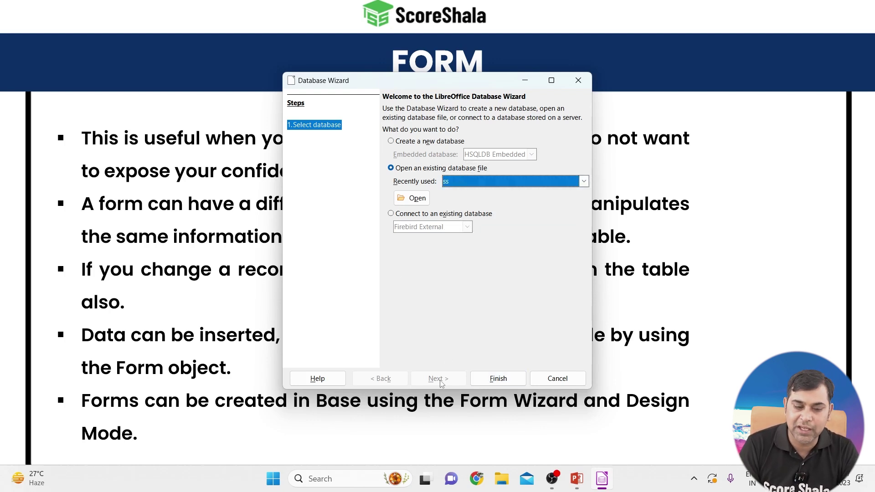
click(504, 383)
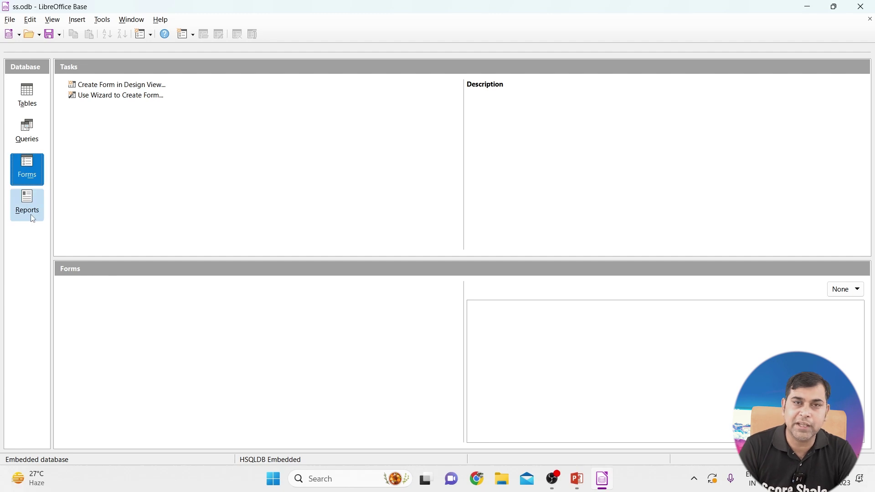
Examine the records stored in the Employees and marks tables, closing each table after viewing it
click(20, 96)
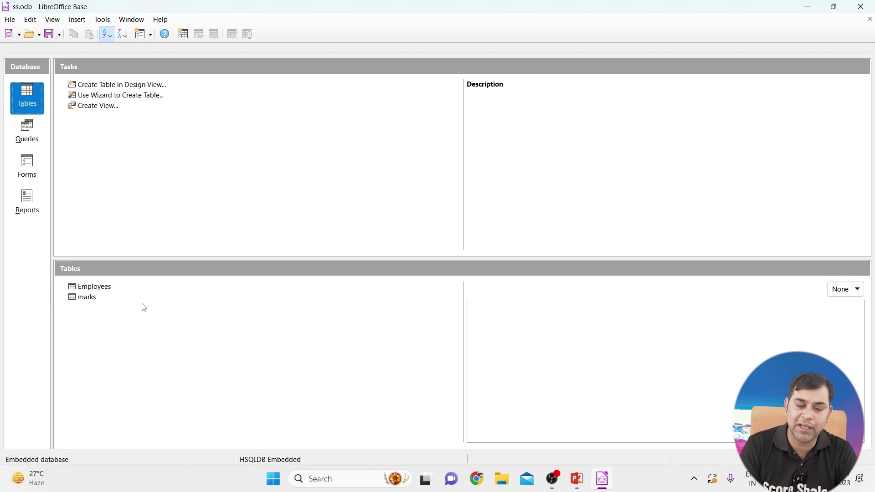
double_click(105, 292)
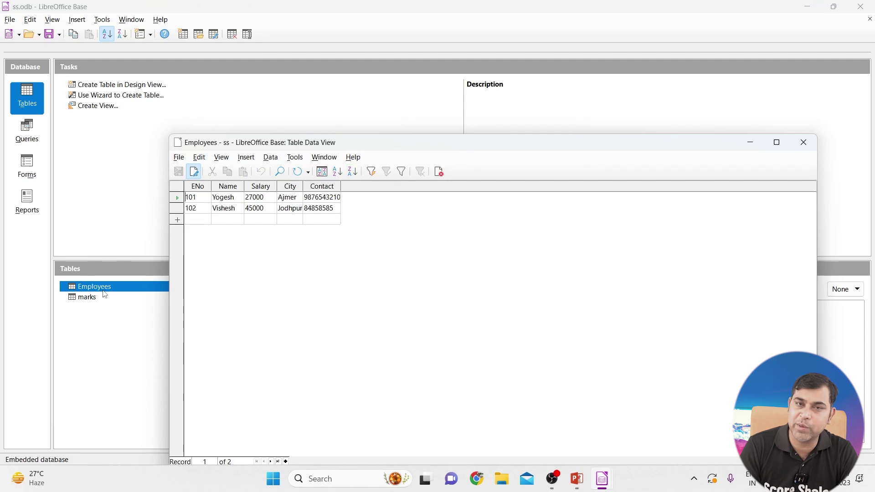
click(803, 143)
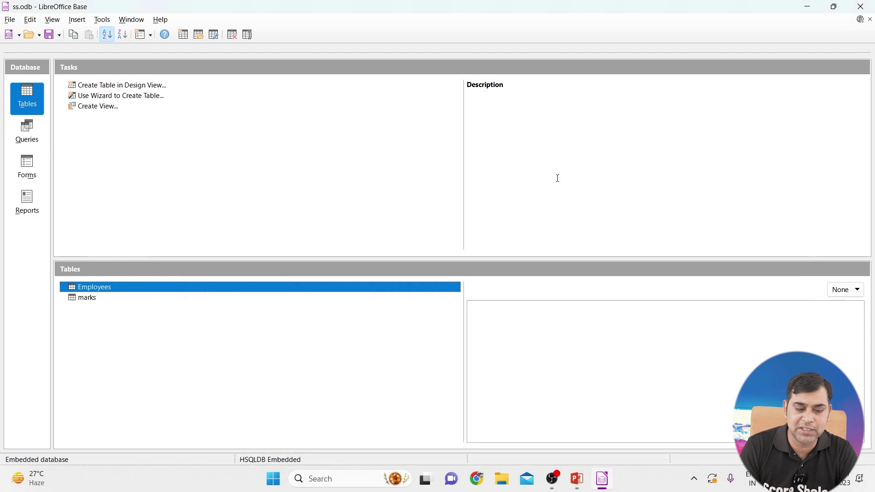
double_click(89, 302)
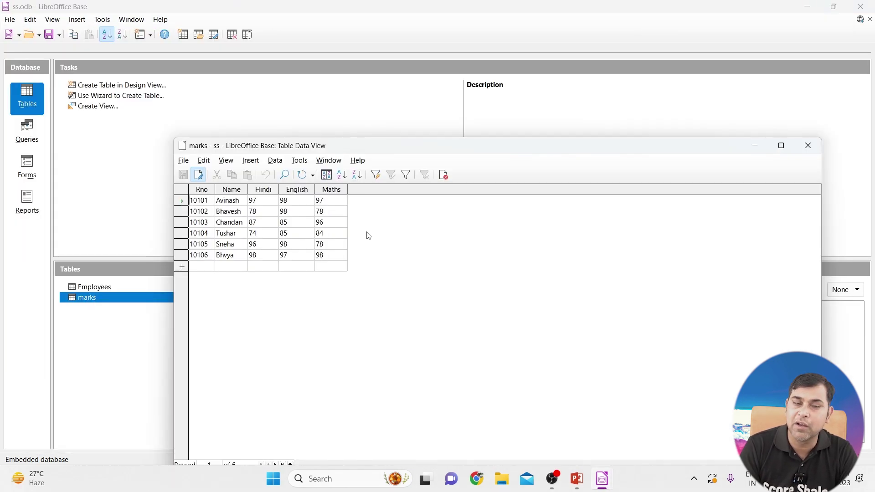
click(812, 148)
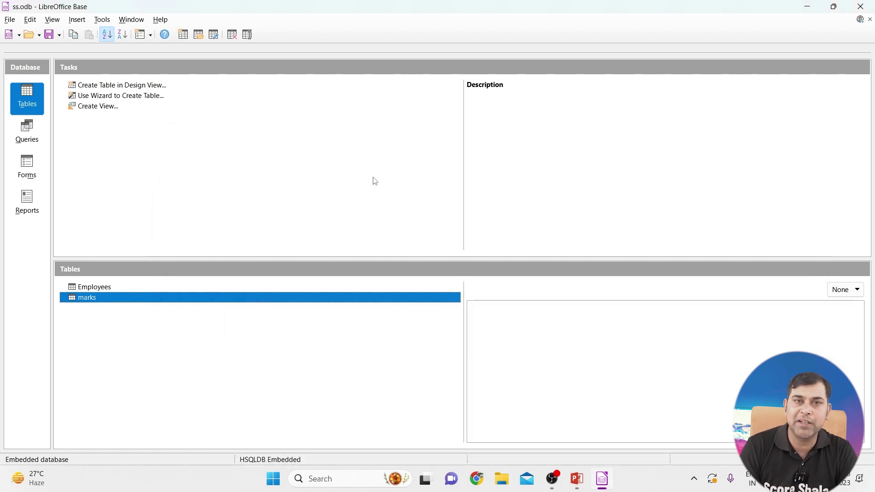
double_click(87, 301)
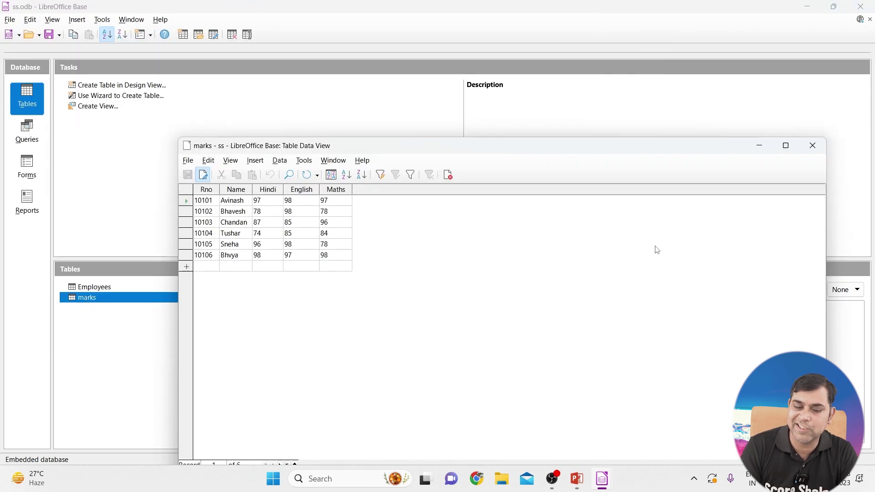
click(813, 146)
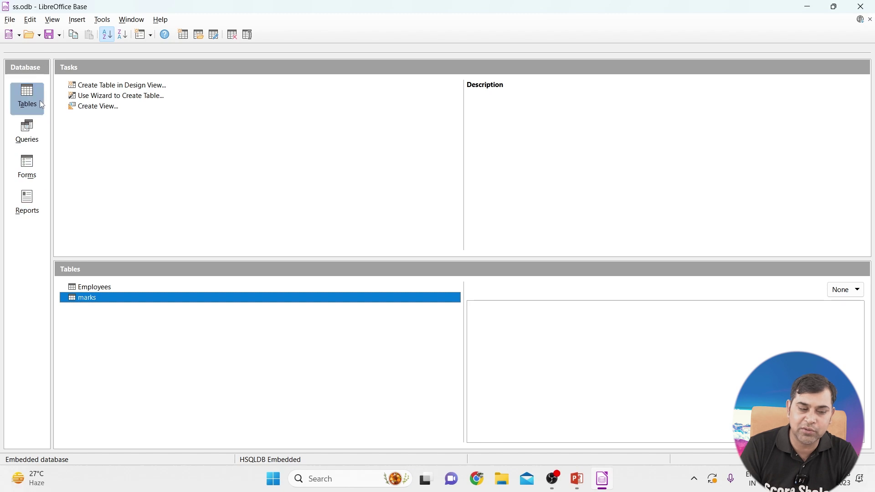
Start a new form with the Form Wizard and choose the marks table as its data source
click(24, 178)
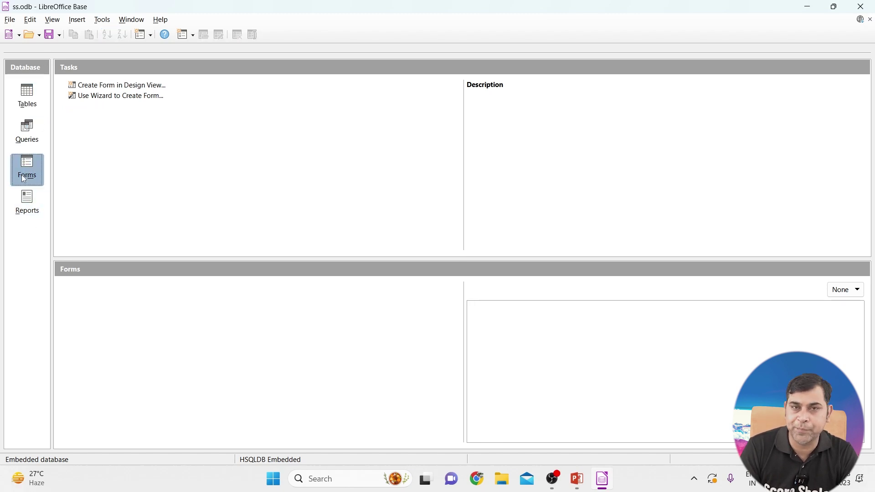
click(137, 96)
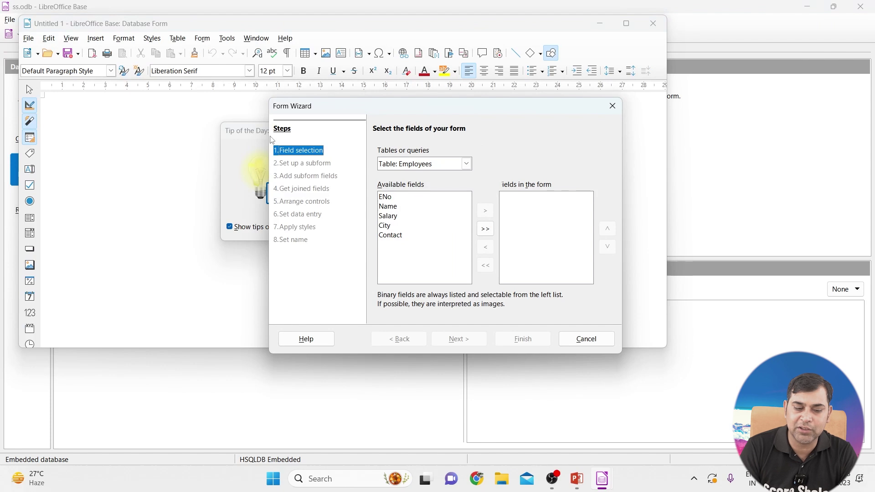
click(231, 167)
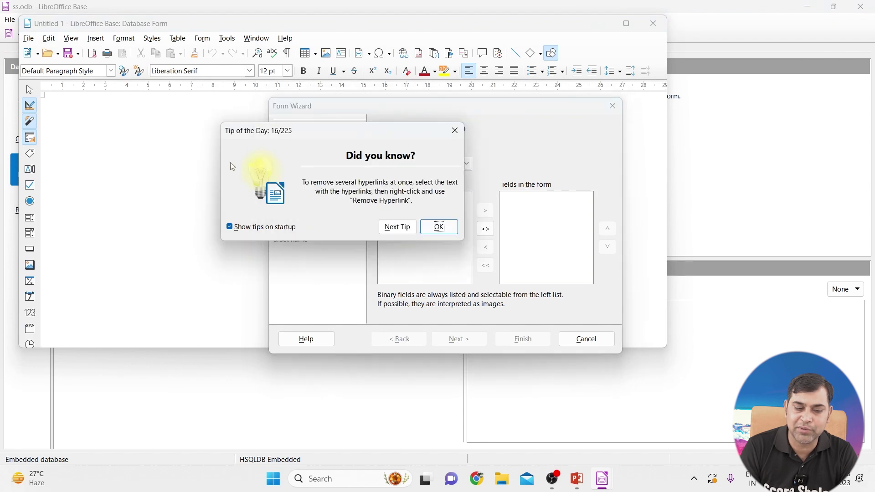
click(438, 227)
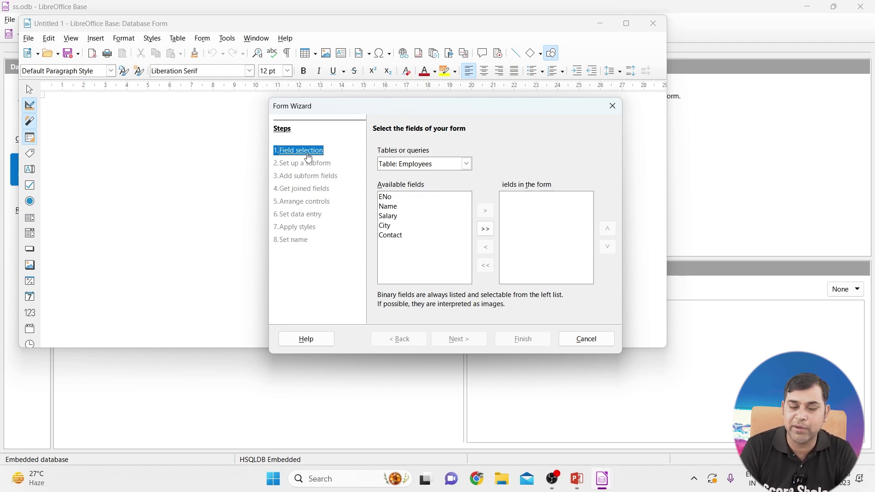
click(410, 165)
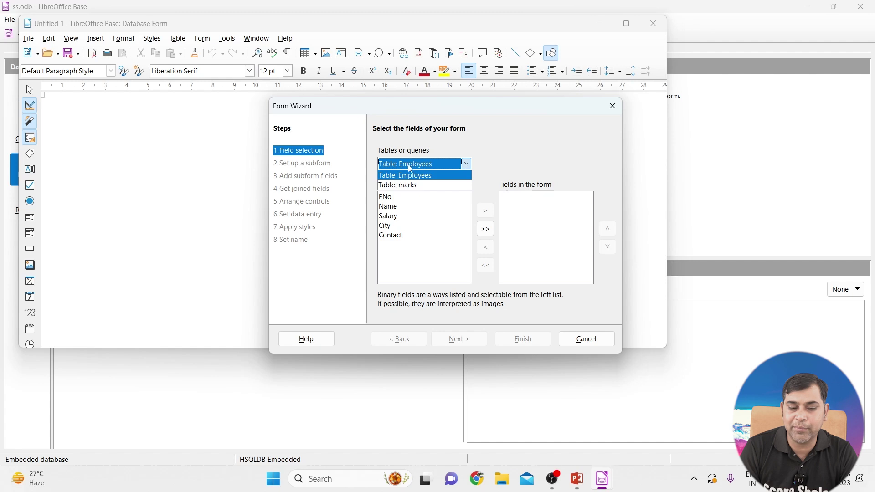
click(425, 185)
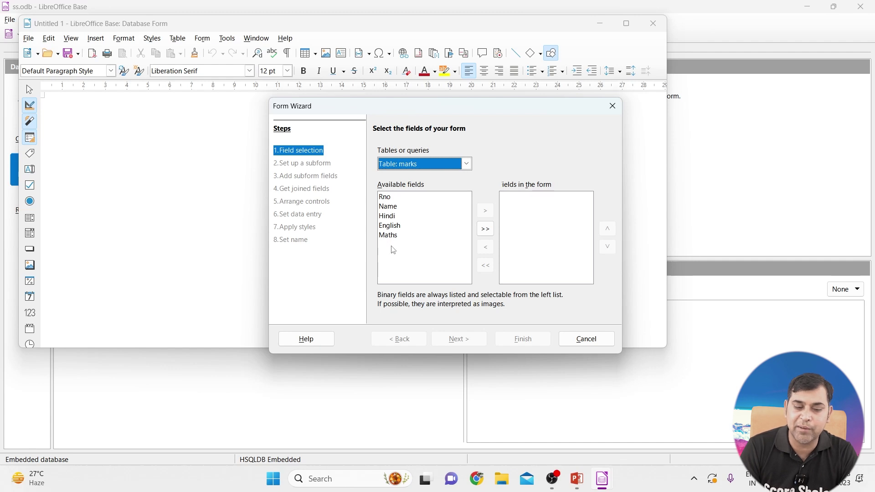
Add all fields of the marks table (Rno, Name, Hindi, English, Maths) to the form and proceed to the subform setup
click(391, 199)
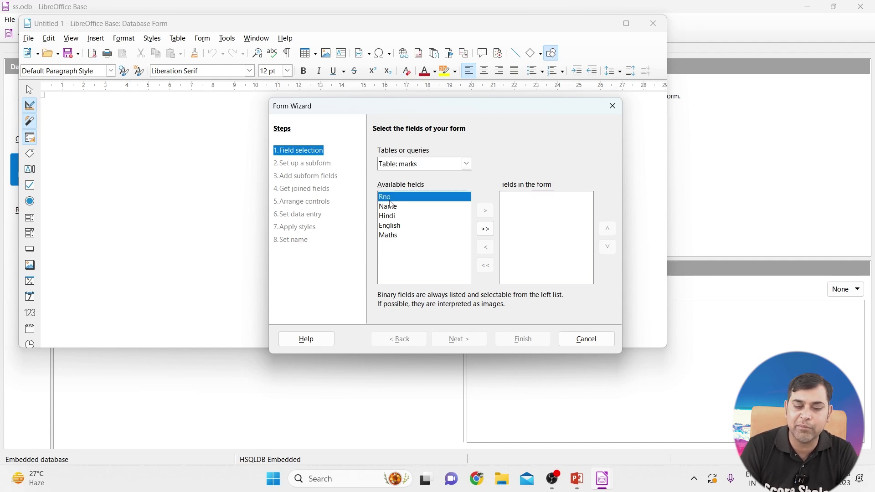
click(394, 207)
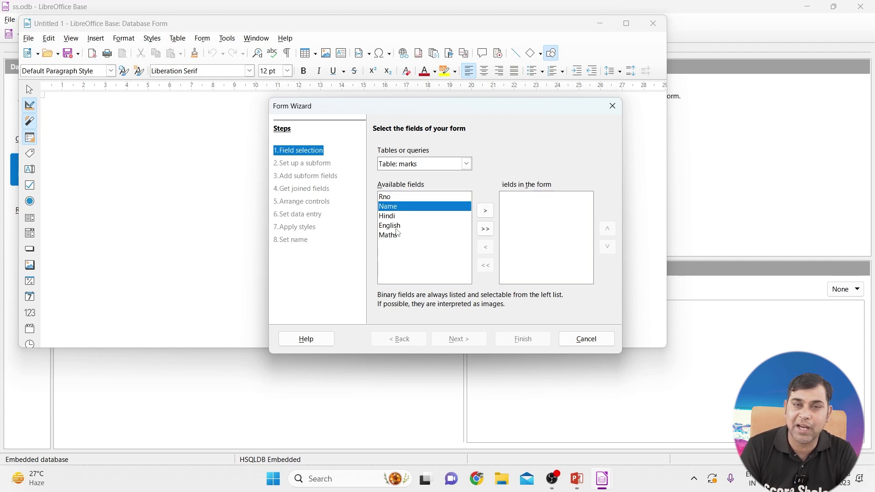
click(486, 211)
click(486, 211)
click(485, 211)
click(486, 265)
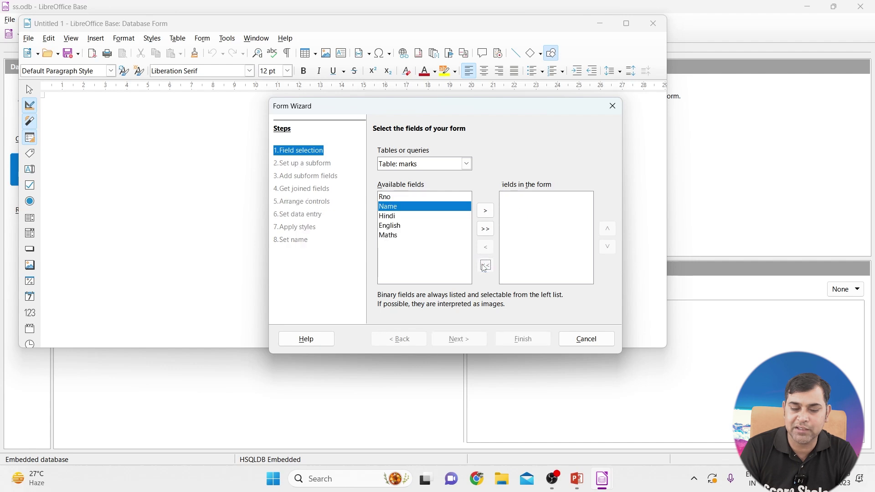
click(484, 230)
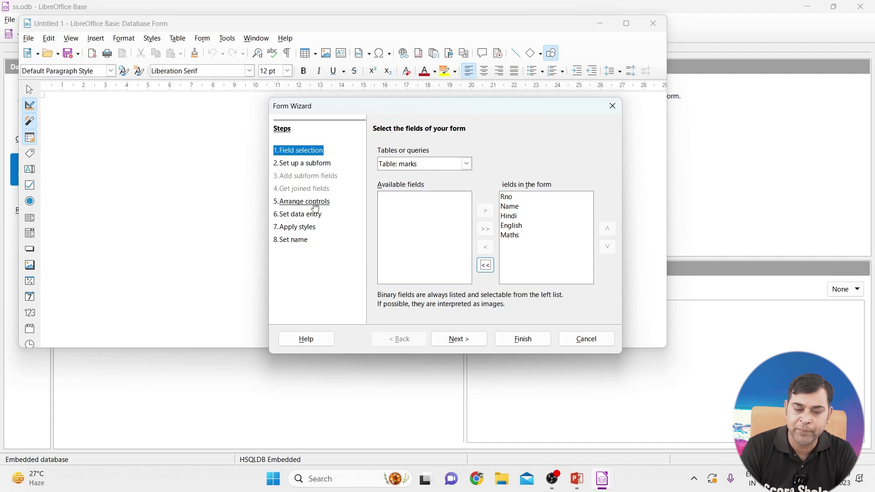
click(463, 341)
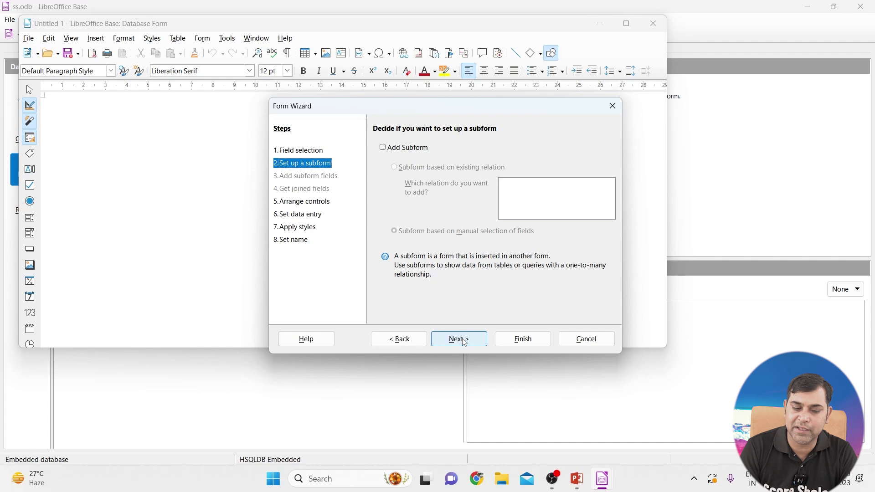
Leave the form without a subform and continue to arranging its controls
click(385, 149)
click(385, 149)
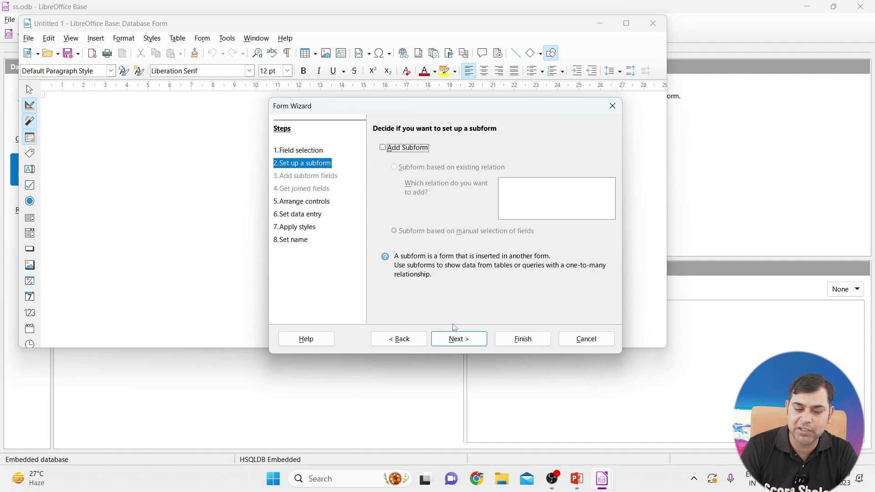
click(457, 339)
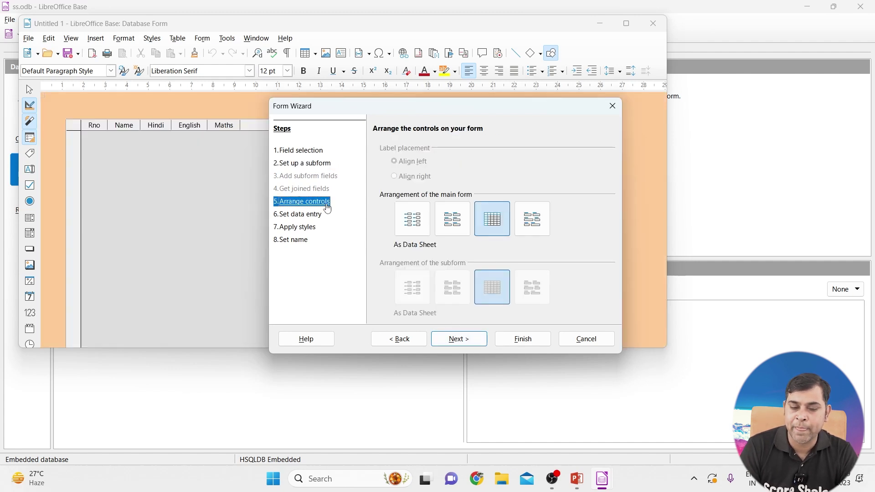
Preview the main form as Columnar - Labels Left, Columnar - Labels on Top, As Data Sheet and In Blocks - Labels Above
drag(416, 111, 602, 63)
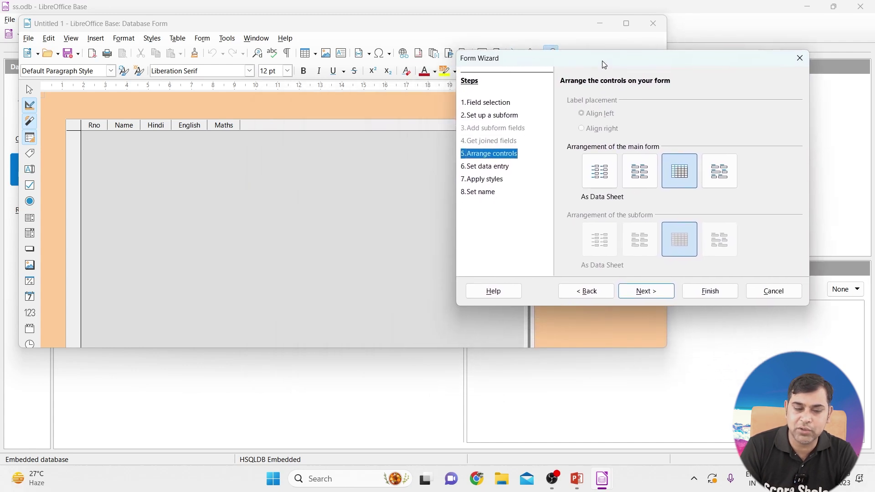
click(600, 172)
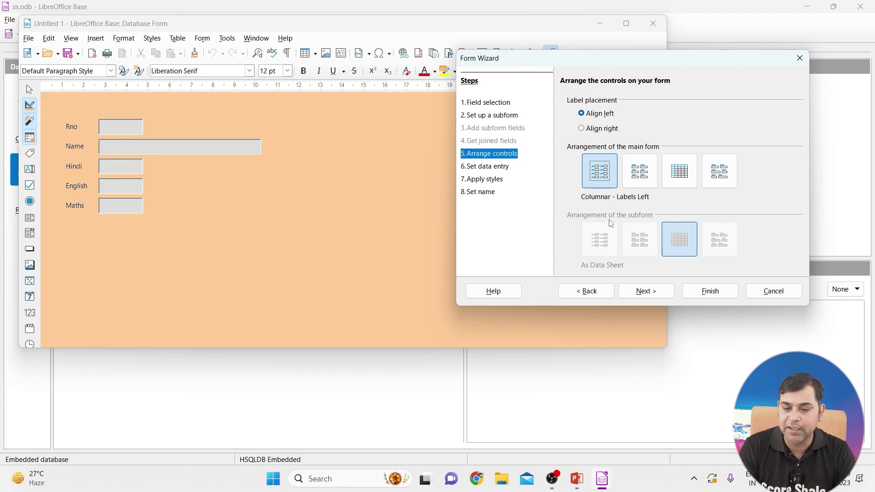
click(641, 173)
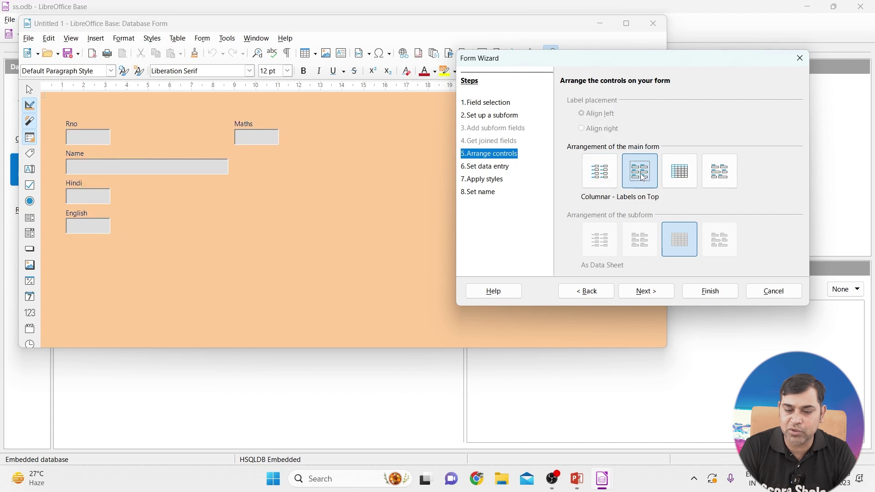
drag(616, 69, 644, 117)
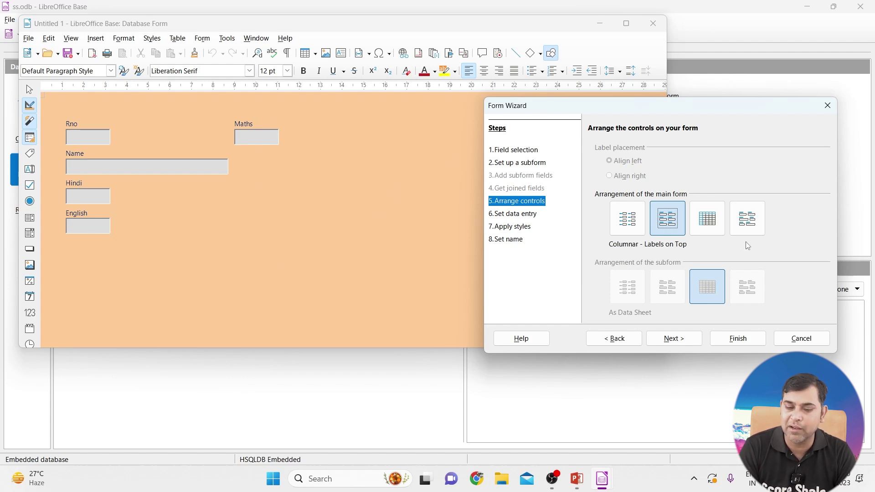
click(706, 222)
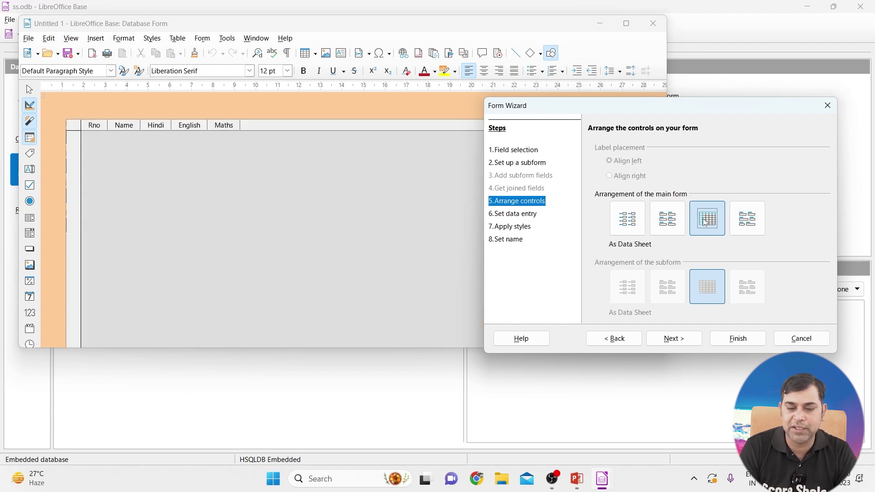
click(745, 227)
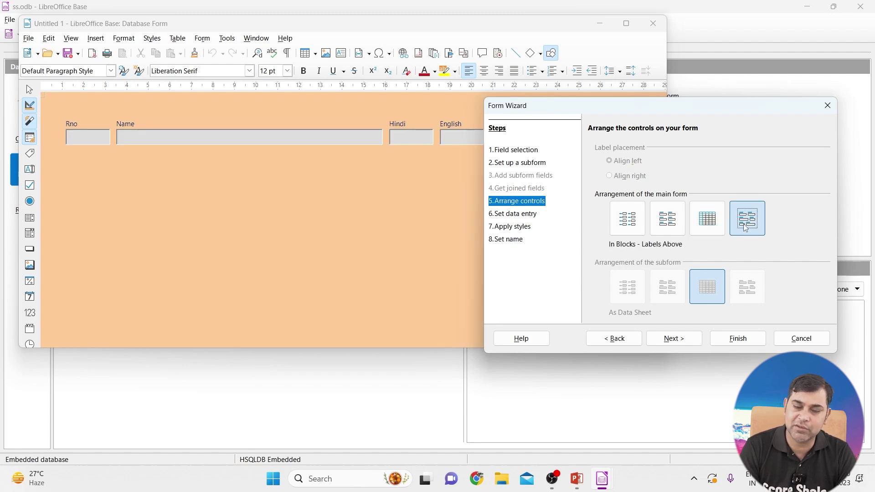
Compare the columnar and data sheet layouts again and set the main form's arrangement to Columnar - Labels Left
click(623, 218)
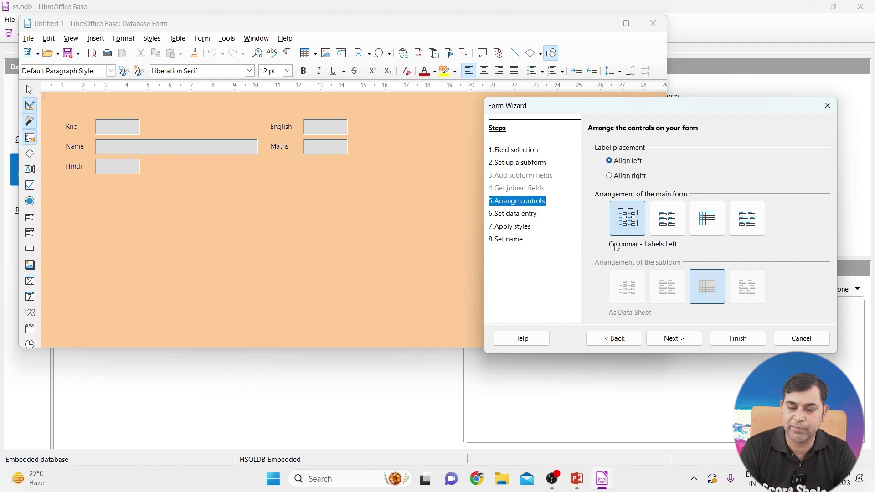
click(668, 220)
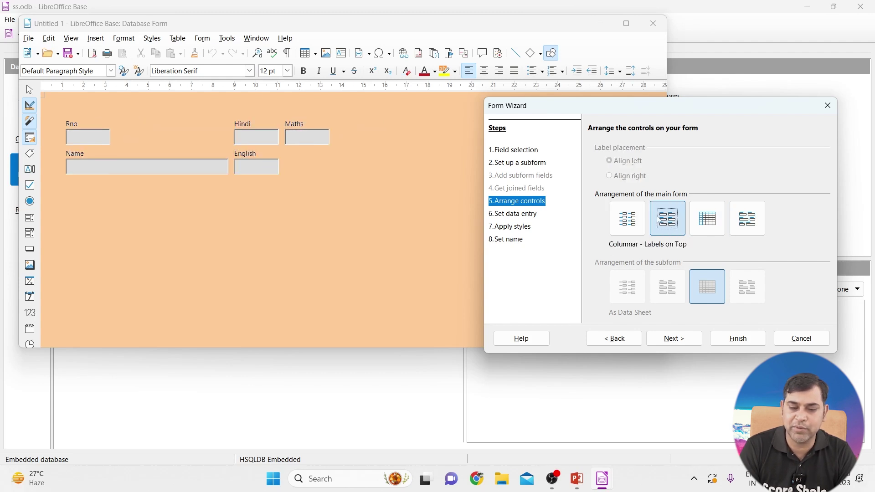
click(619, 213)
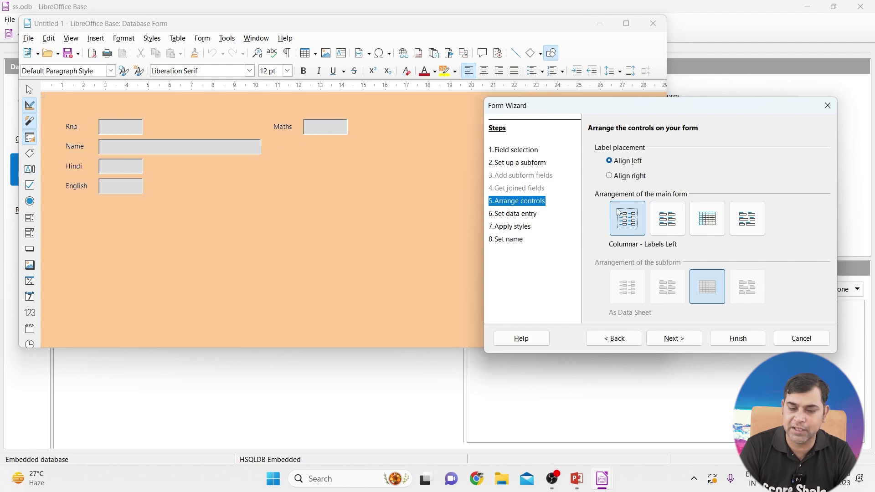
click(706, 219)
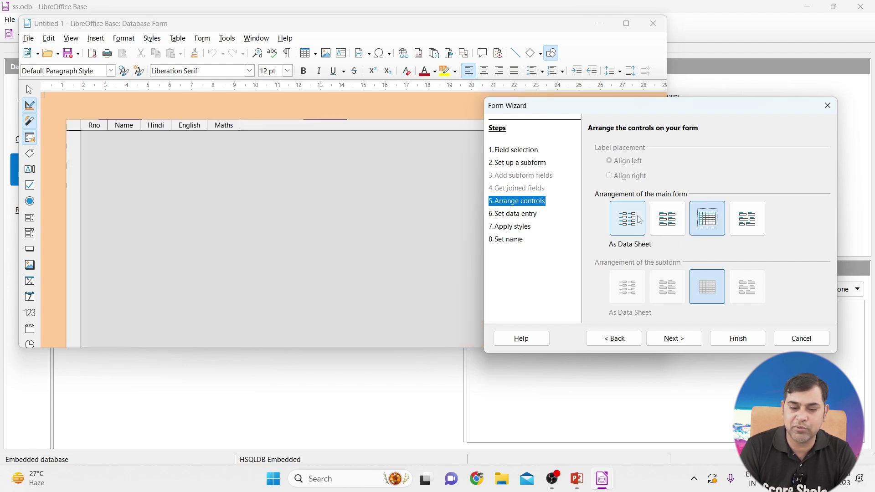
click(639, 221)
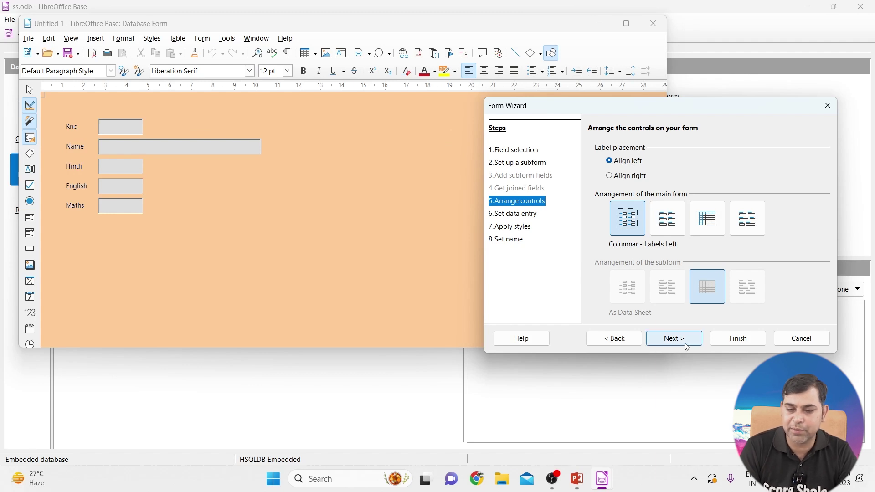
Preview the labels aligned right, set the label placement back to Align left, and continue to the data entry mode
click(619, 177)
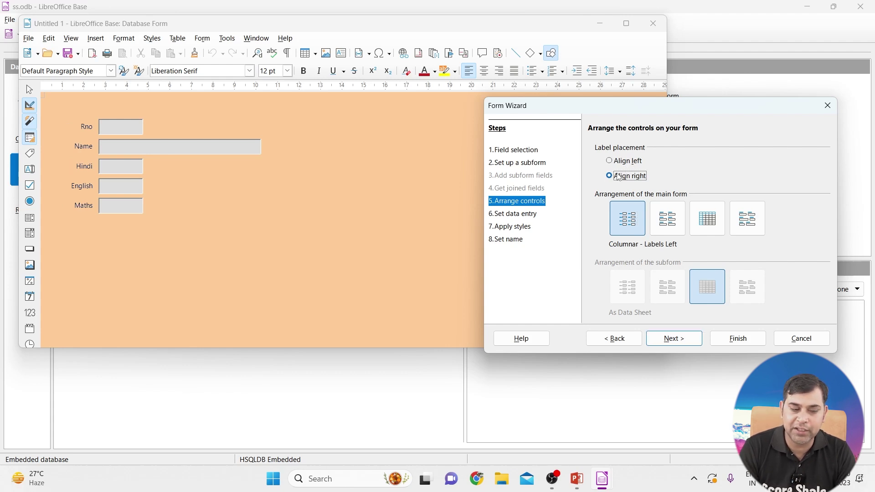
click(611, 163)
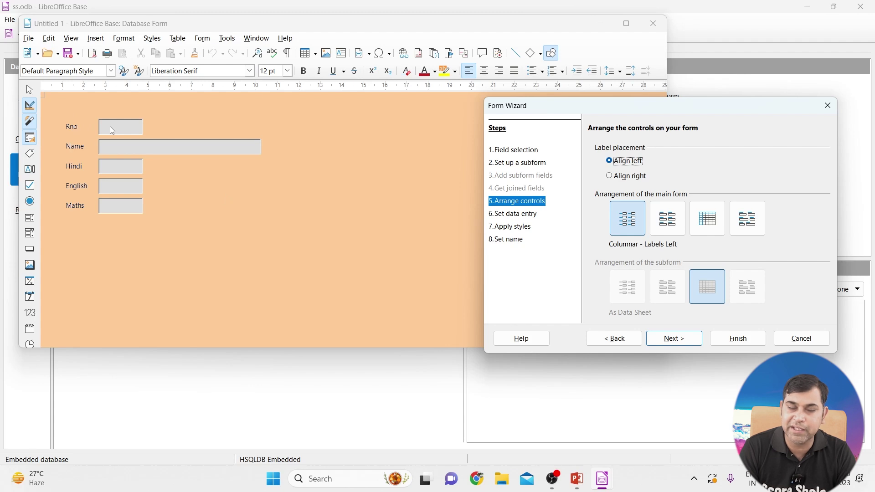
click(682, 342)
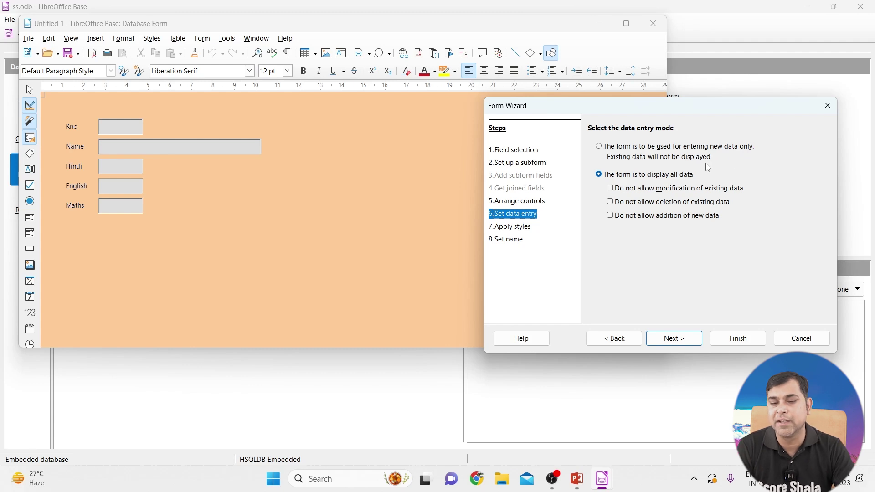
Try the new-data-only mode, then set the form to display all data with modification, deletion and addition disallowed
click(599, 146)
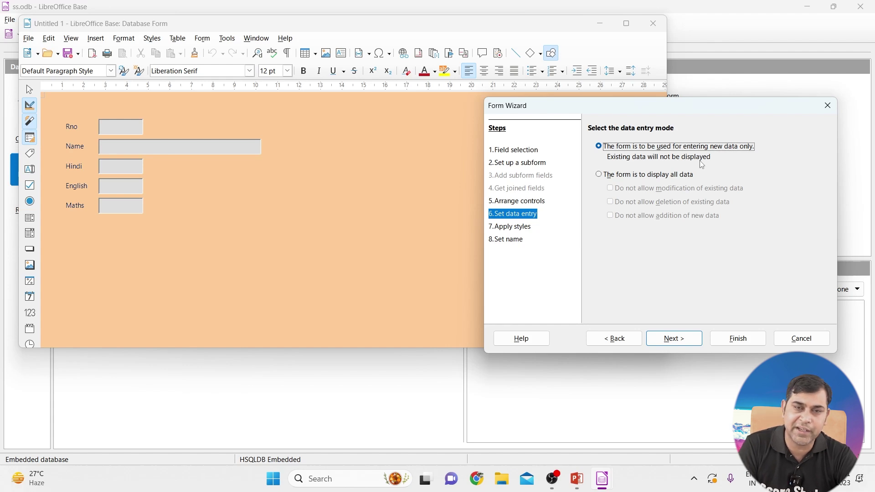
click(599, 175)
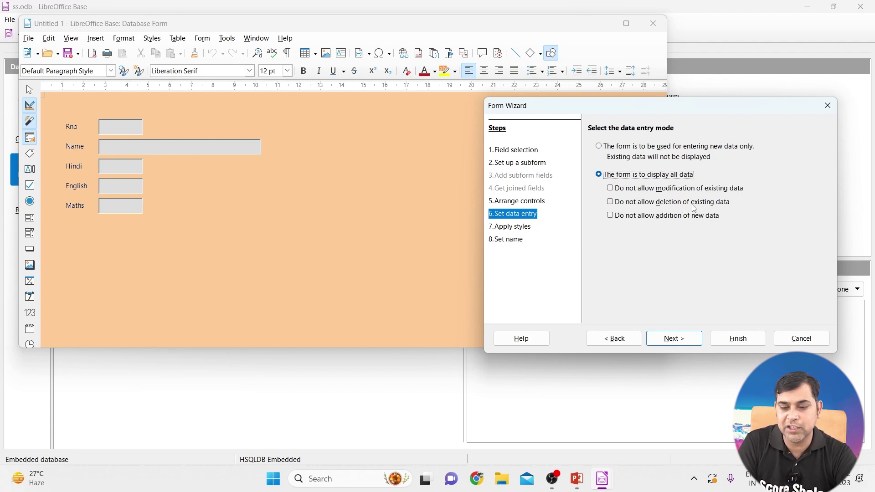
click(617, 190)
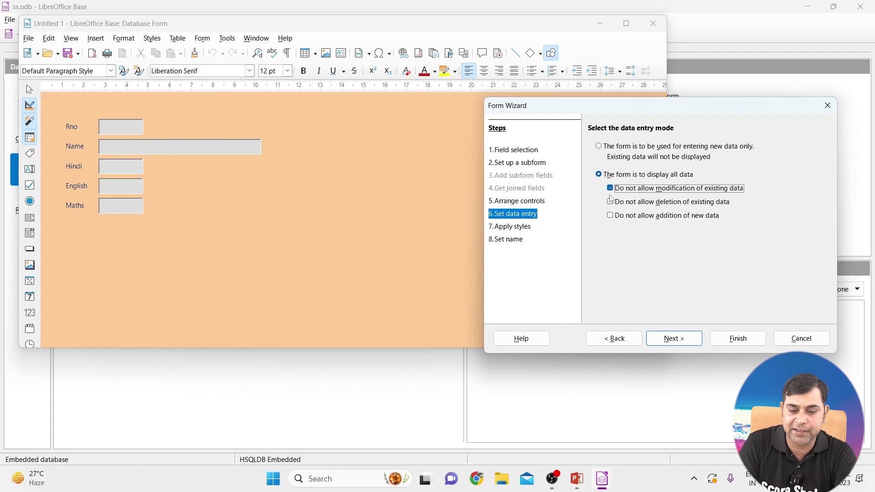
click(611, 203)
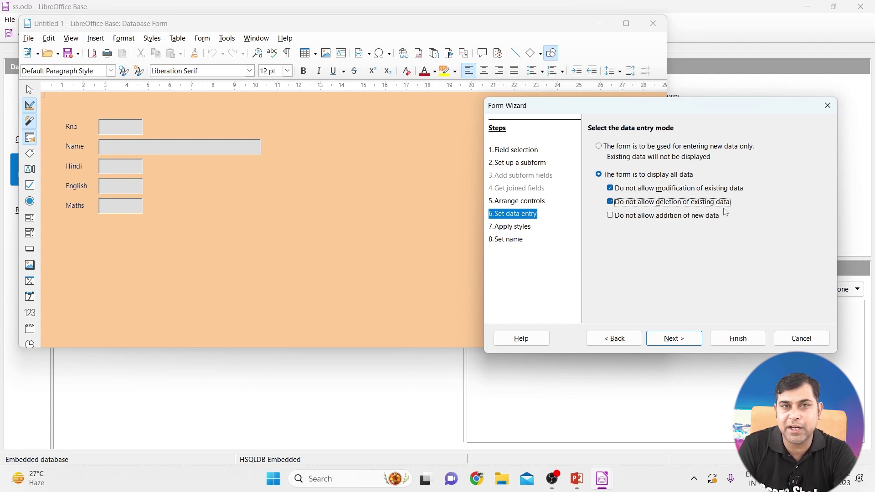
click(612, 217)
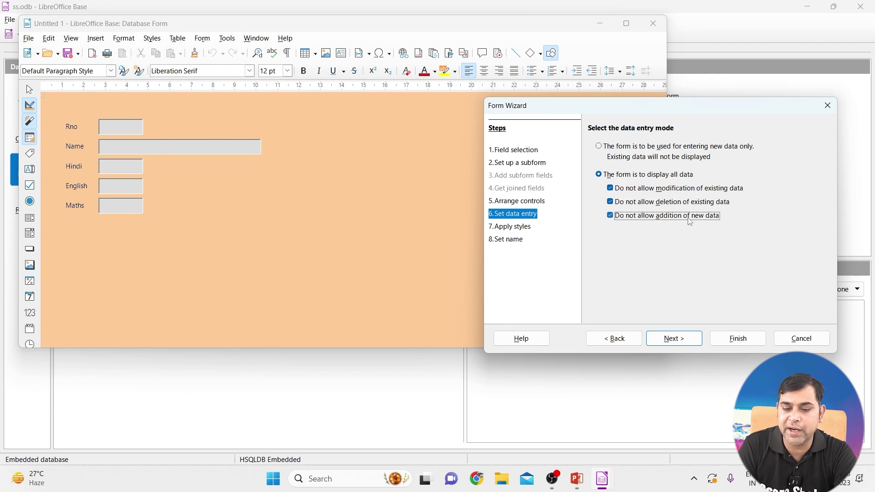
Remove the restrictions on adding new data and deleting existing data, and continue to the form styles
click(613, 215)
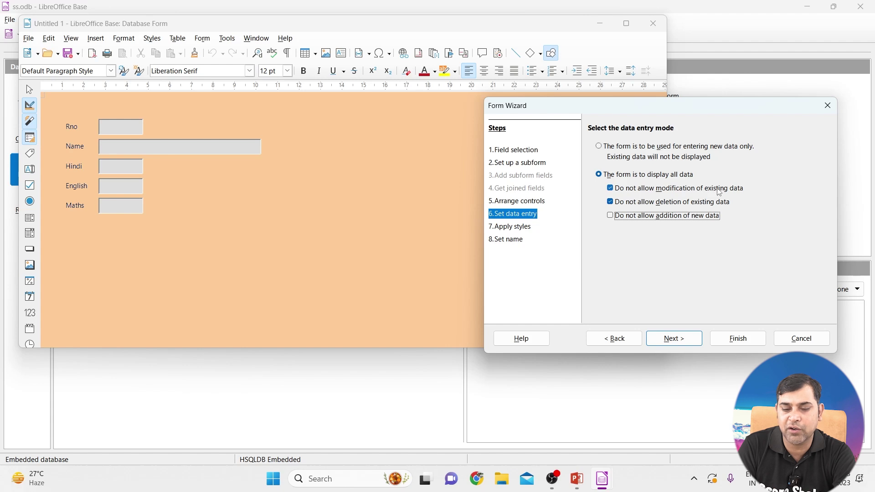
click(611, 203)
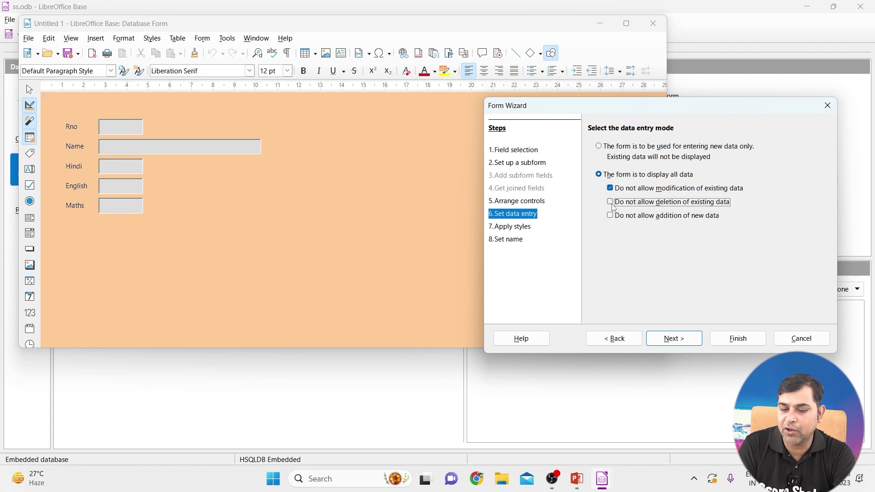
click(670, 340)
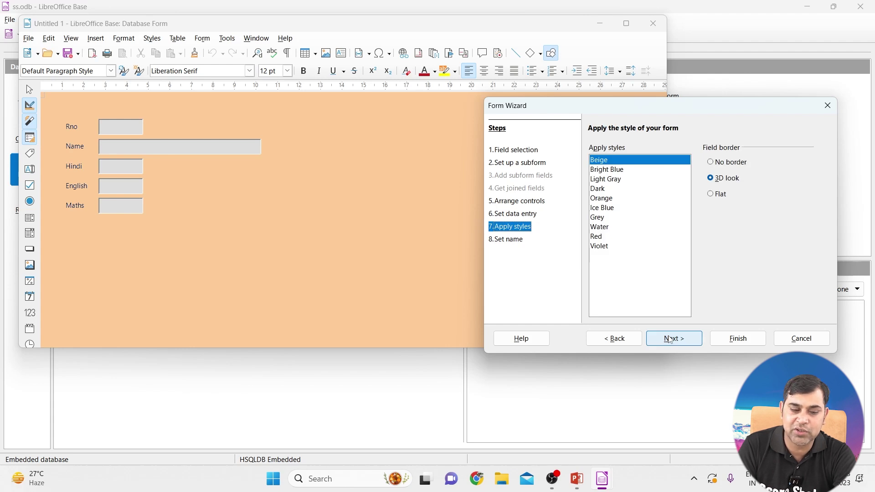
Preview the Bright Blue, Light Gray, Dark, Orange, Ice Blue, Grey, Red and Violet styles, and apply the Water style to the form
click(605, 170)
click(606, 182)
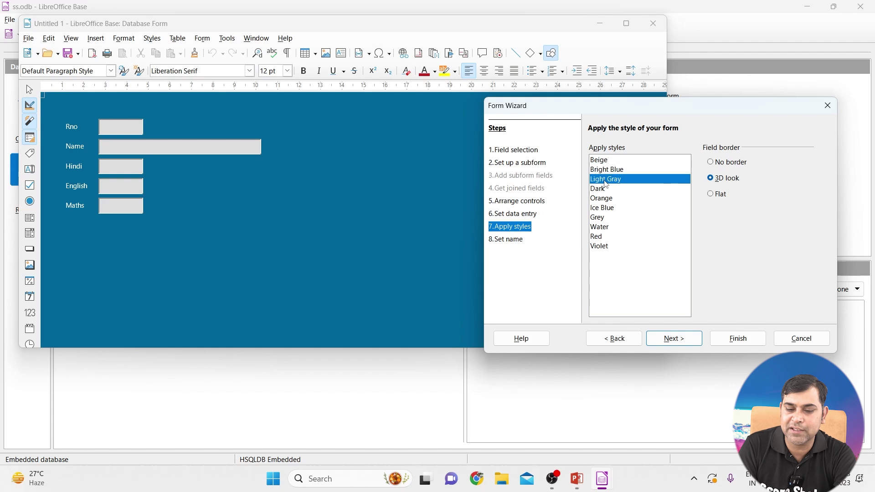
click(606, 189)
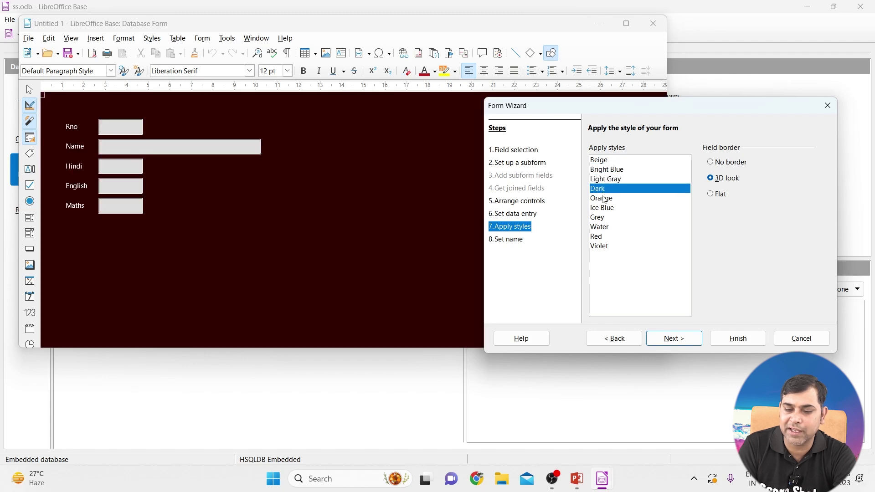
click(603, 199)
click(602, 208)
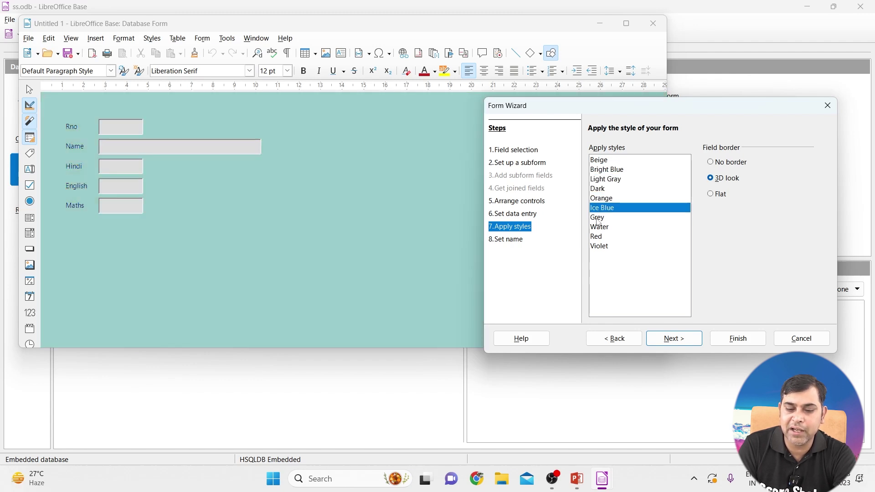
click(598, 218)
click(597, 236)
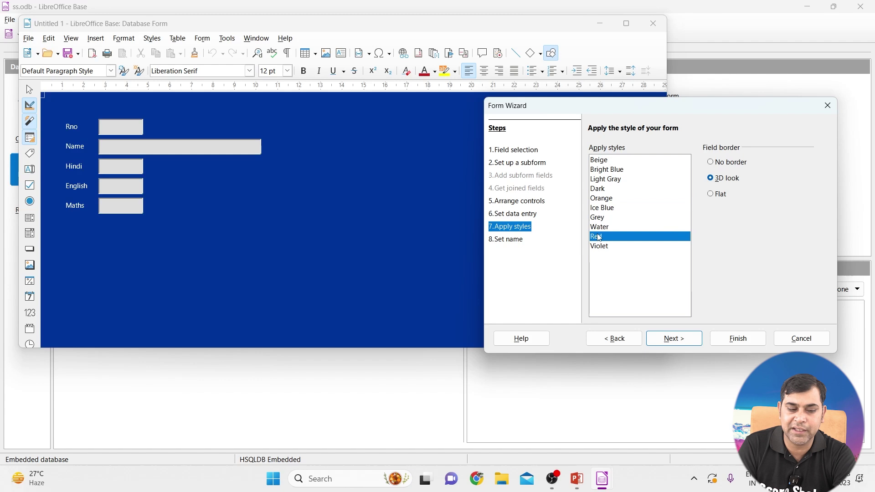
click(599, 247)
click(599, 227)
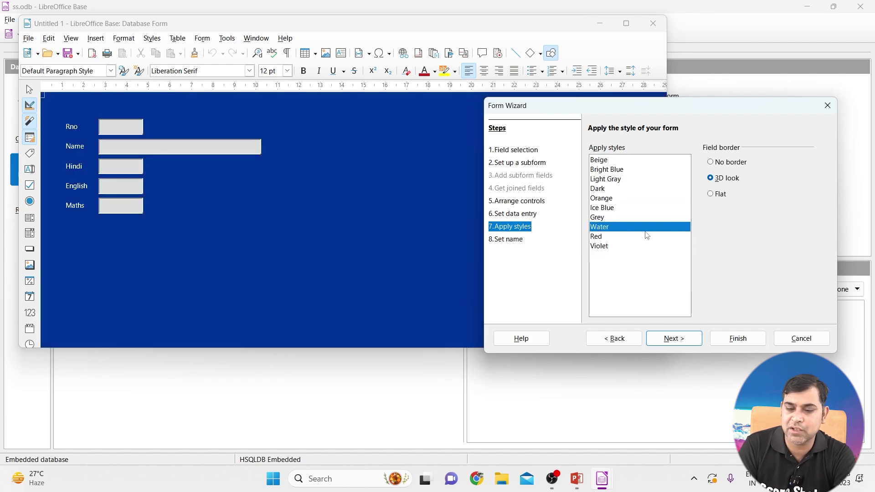
Compare the No border, 3D look and Flat field borders, set the border to 3D look, and continue to naming the form
click(712, 163)
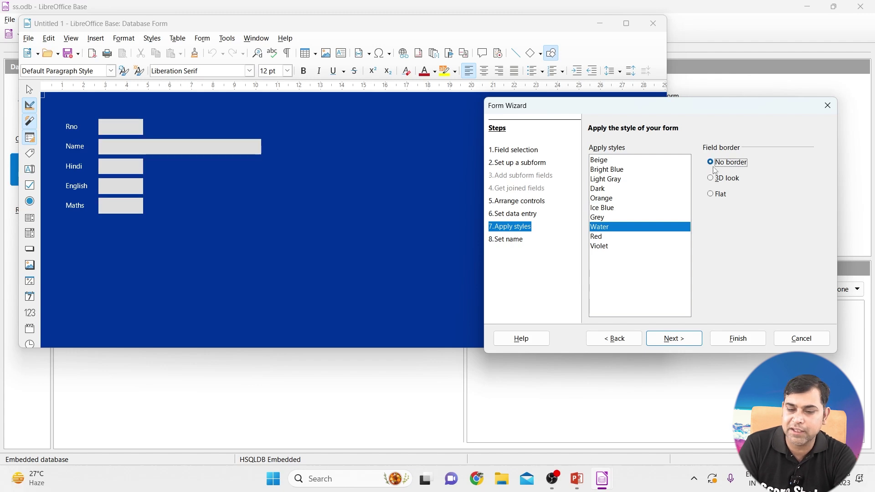
click(716, 179)
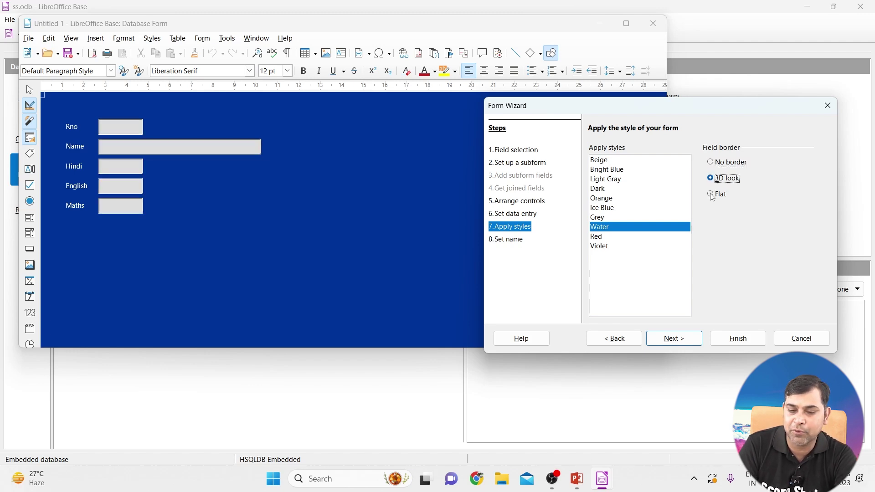
click(711, 195)
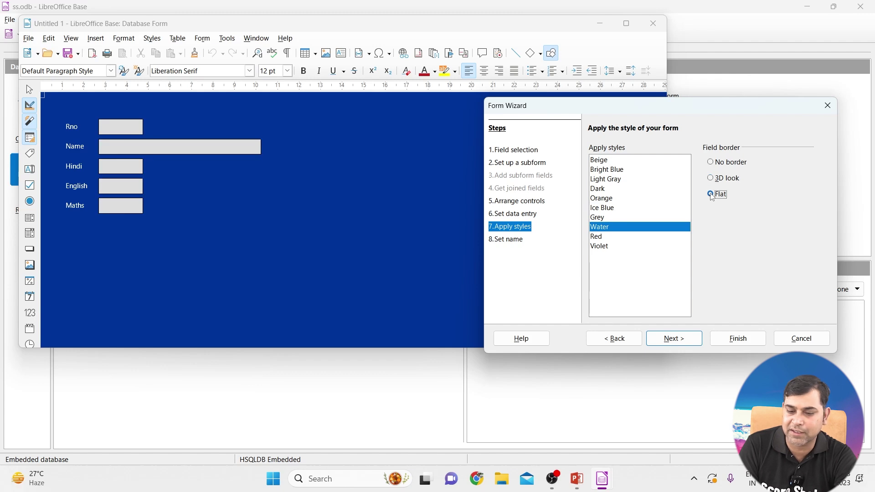
click(716, 179)
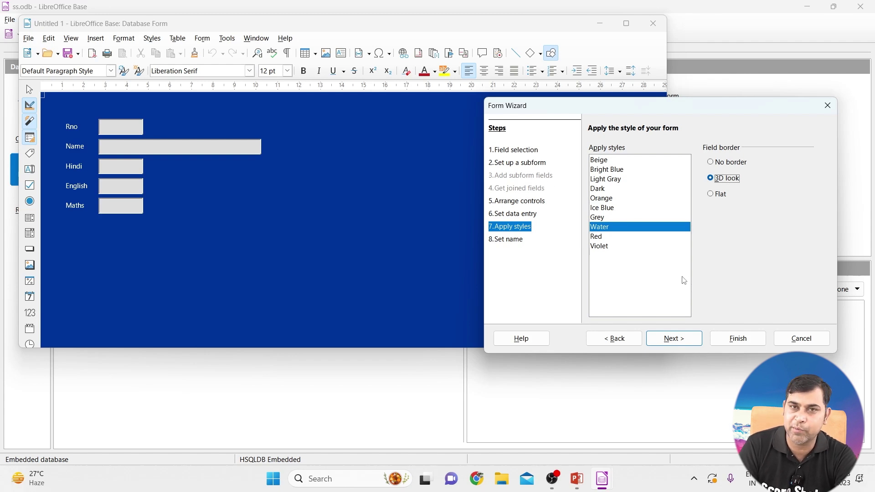
click(682, 340)
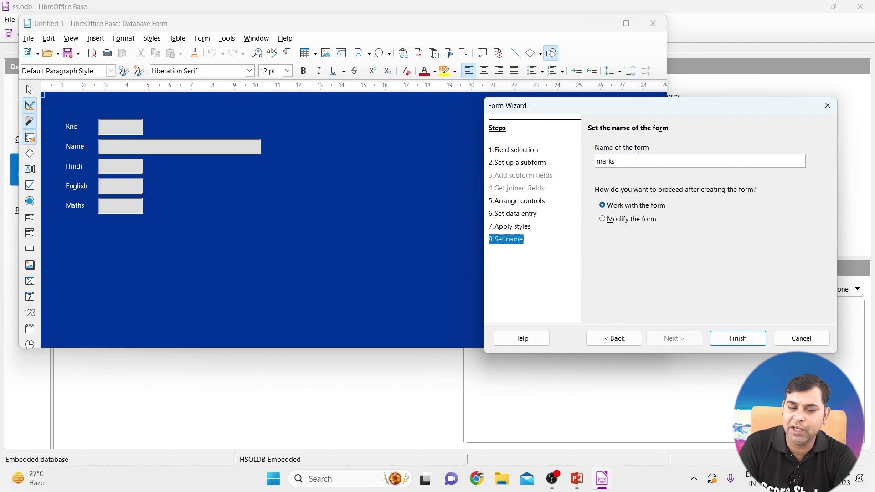
Name the form "marks entry" and finish the wizard with the option to work with the form
double_click(605, 161)
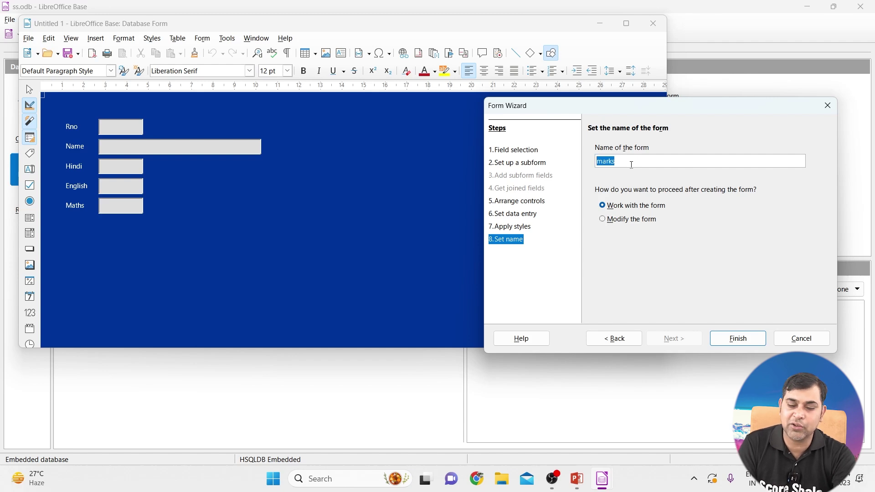
click(631, 165)
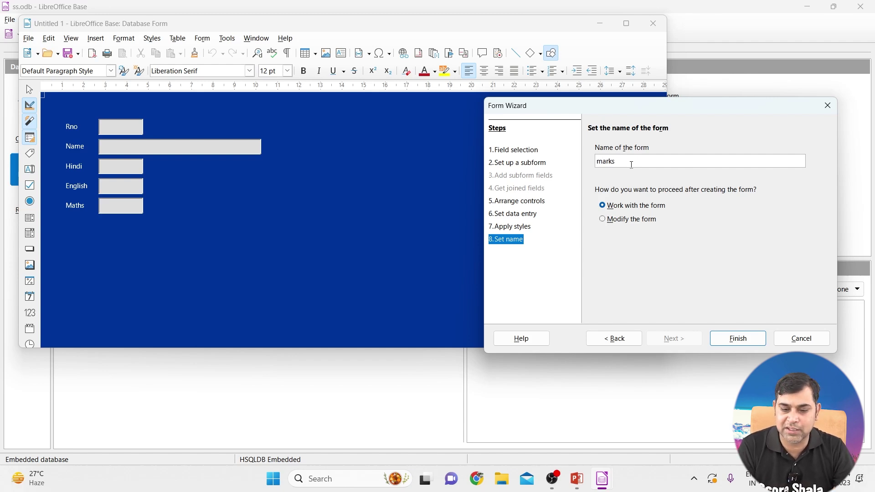
text(entry)
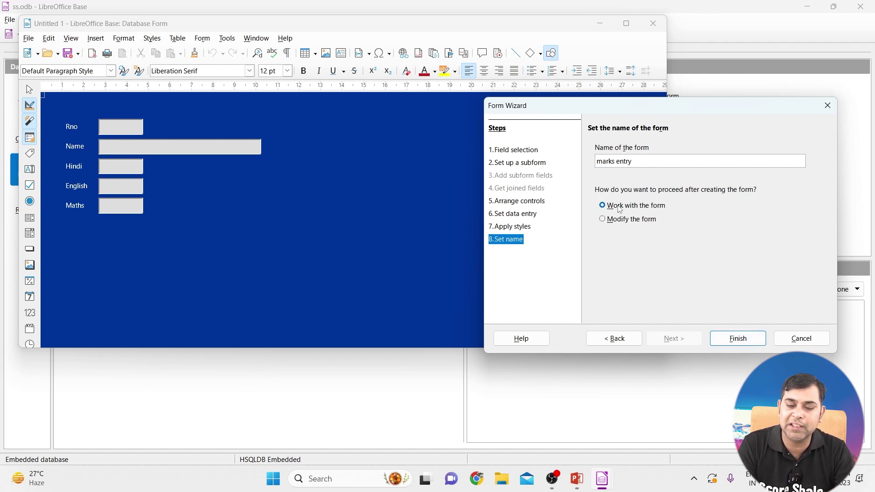
click(738, 340)
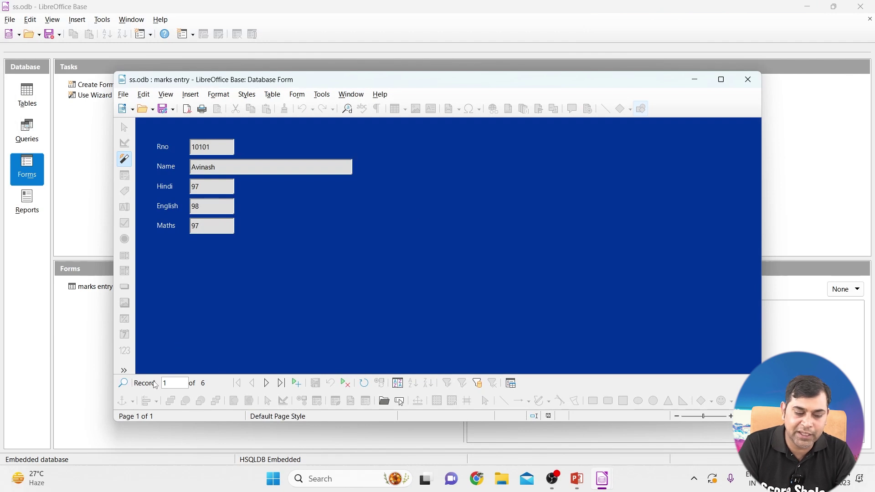
View the last and first records in the form, and step forward through all records to a new blank record
click(279, 384)
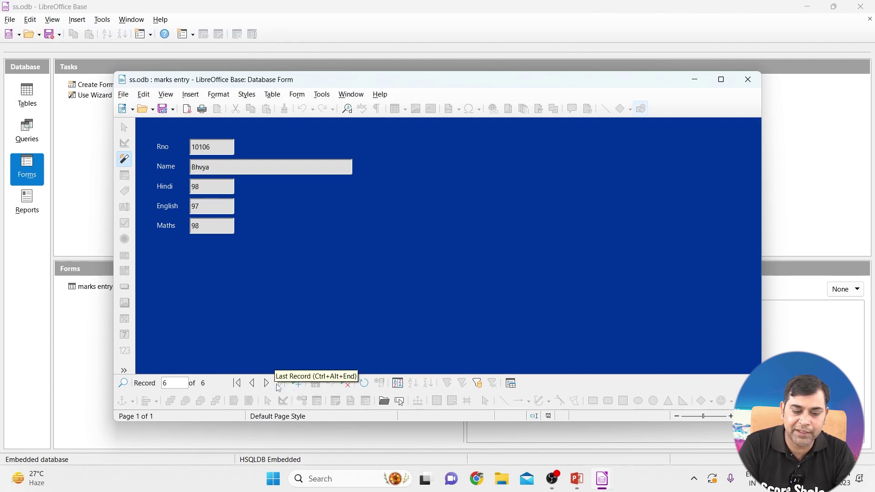
click(238, 383)
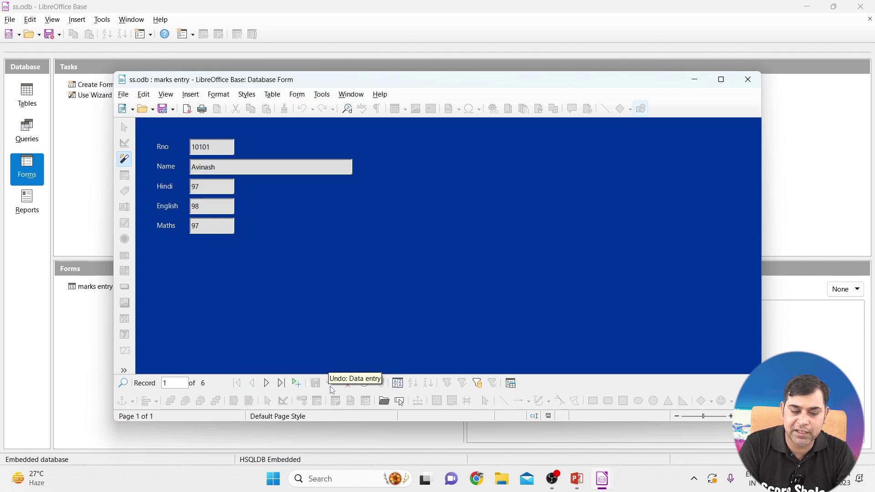
click(266, 383)
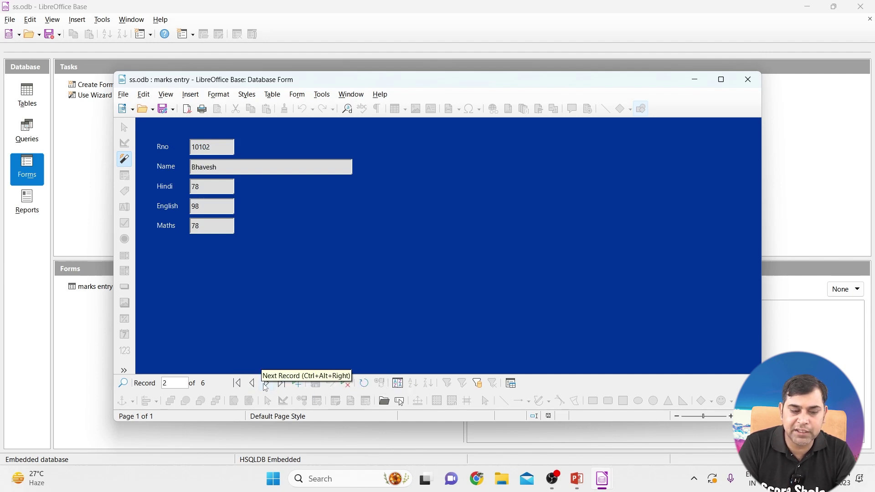
click(266, 385)
click(266, 384)
click(265, 384)
click(266, 385)
click(266, 384)
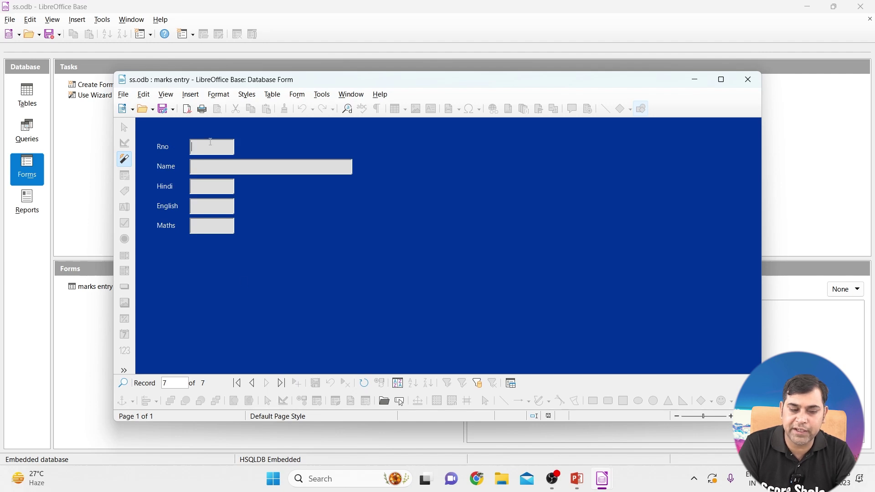
Enter a new student's roll number and name in the blank record, with marks of Hindi 98, English 97 and Maths 85
text(10108)
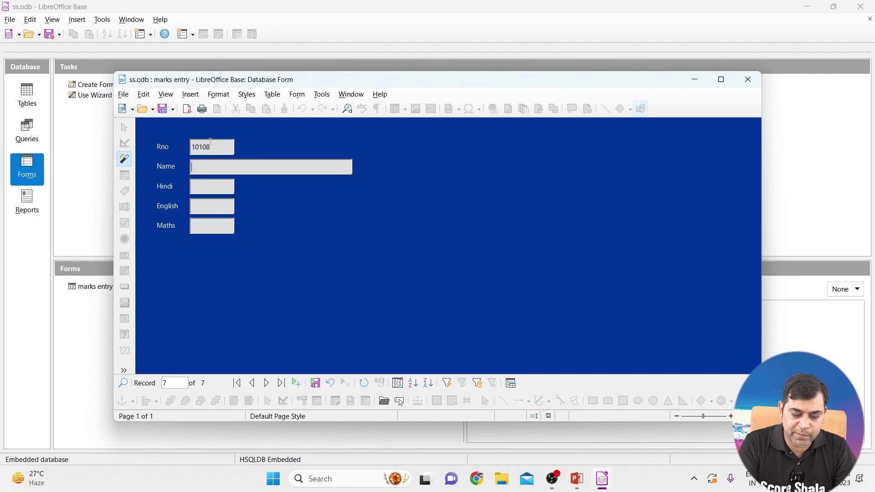
key(Tab)
text(Aasim)
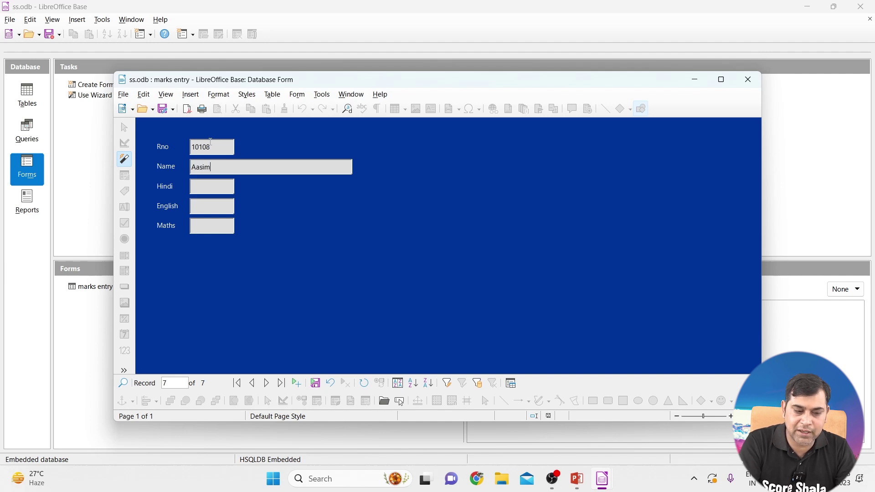
text(98)
key(Tab)
text(97)
key(Tab)
text(855)
key(BackSpace)
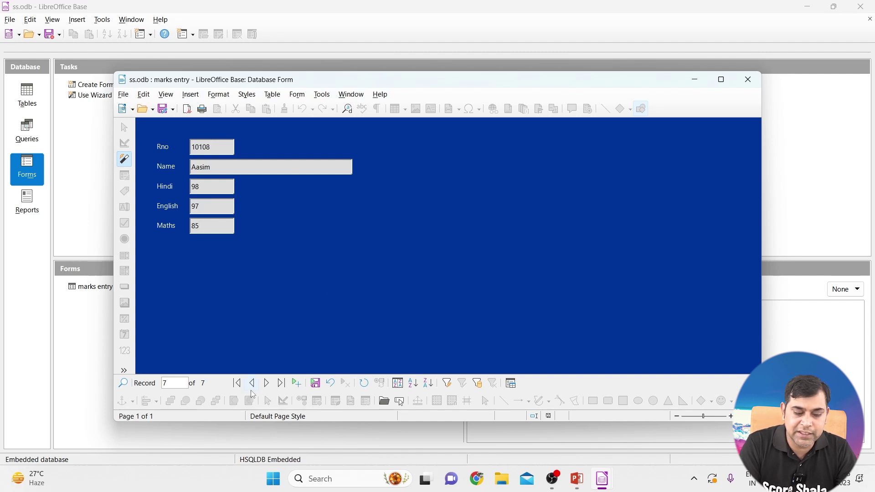
Add another new record with the student's roll number and name, and marks of Hindi 78, English 95 and Maths 84
click(299, 385)
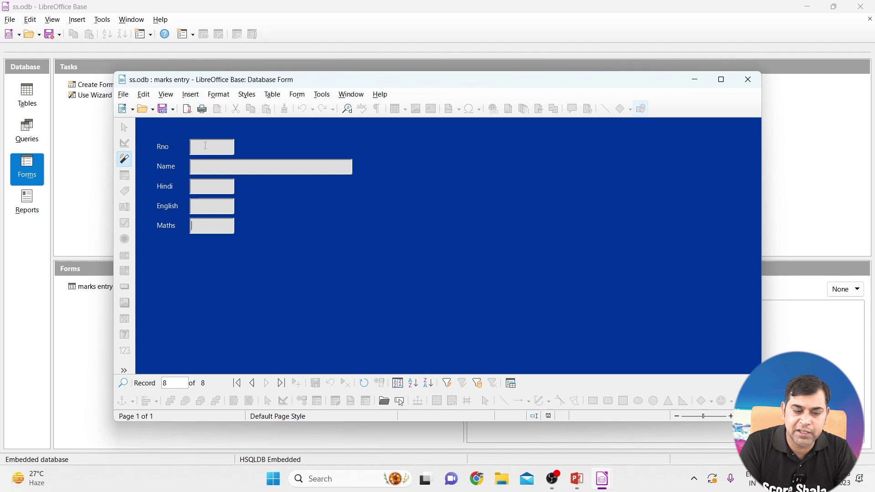
click(204, 146)
text(10109)
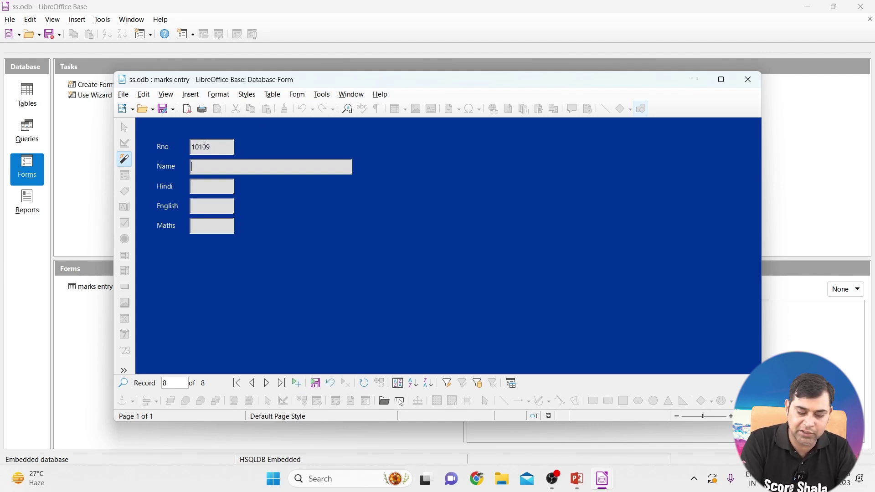
text(Yash)
key(Tab)
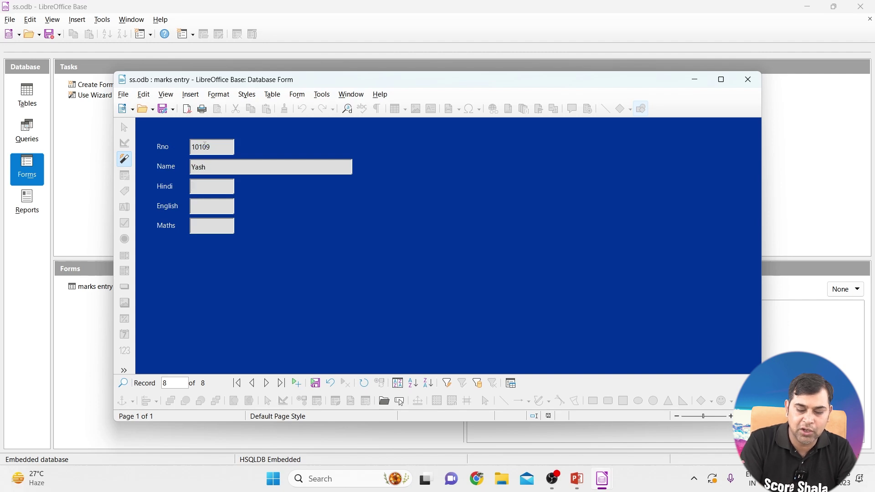
text(78)
key(Tab)
text(95)
key(Tab)
text(84)
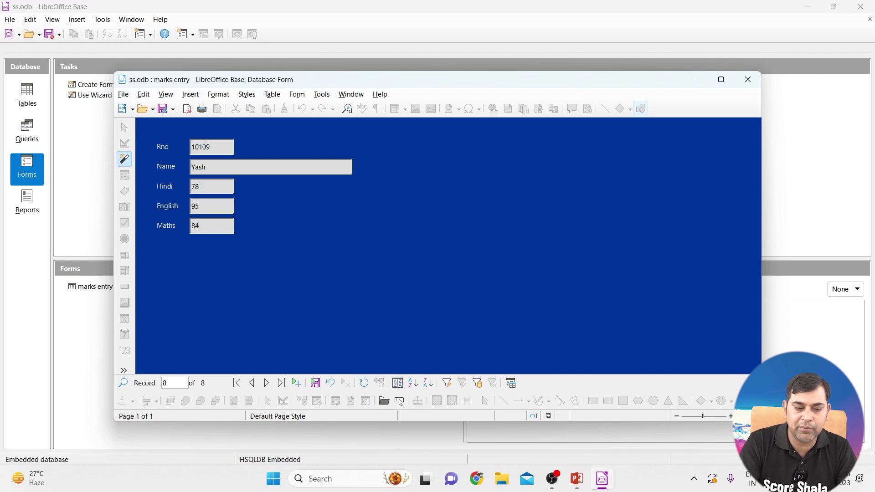
View the first and last records in the form, and move on to a new blank record
click(237, 384)
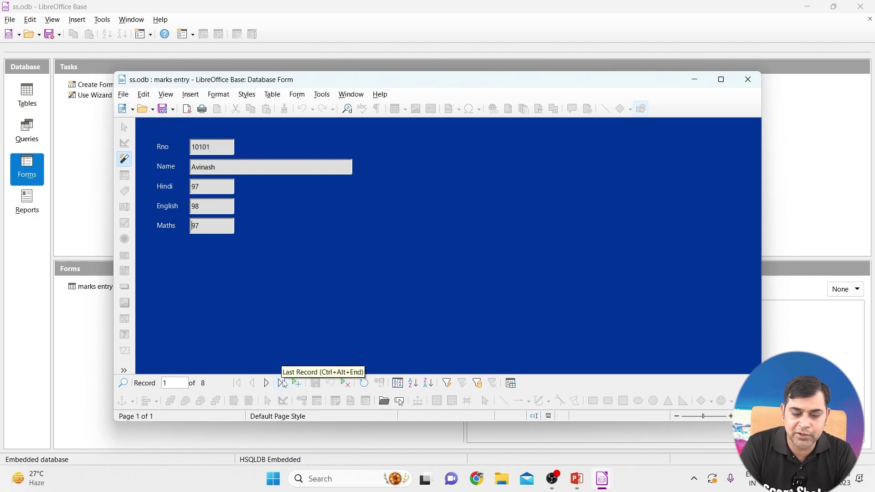
click(282, 384)
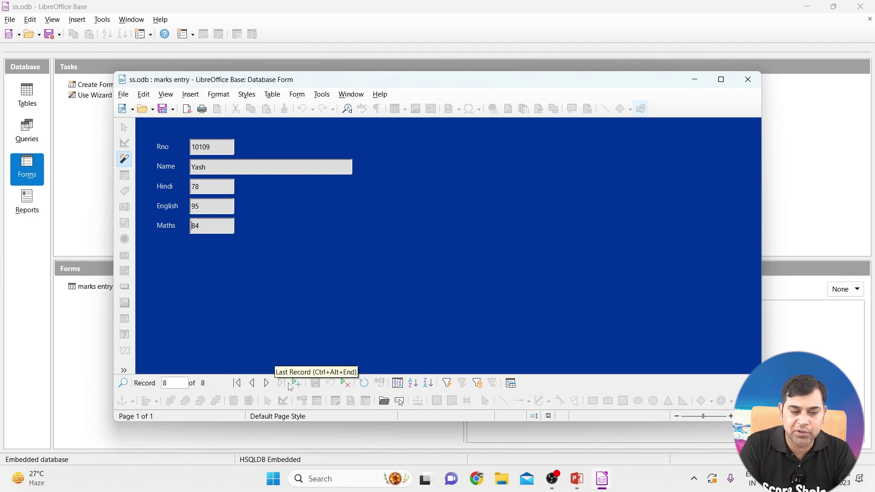
click(269, 384)
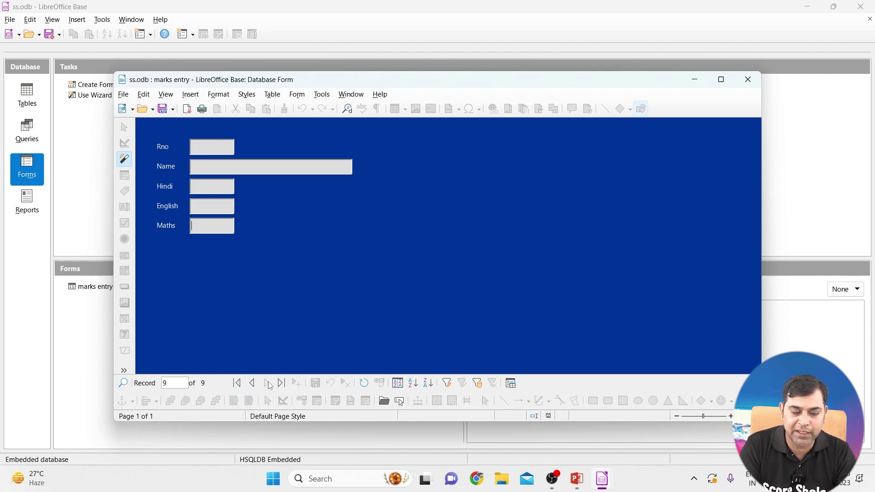
Search the records for a student's first name, limiting the record search to the single field Name
click(127, 385)
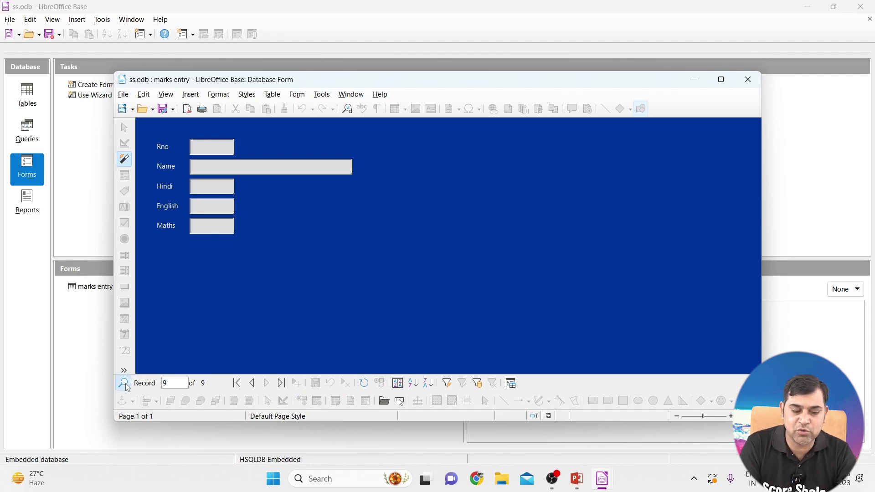
drag(408, 133, 448, 126)
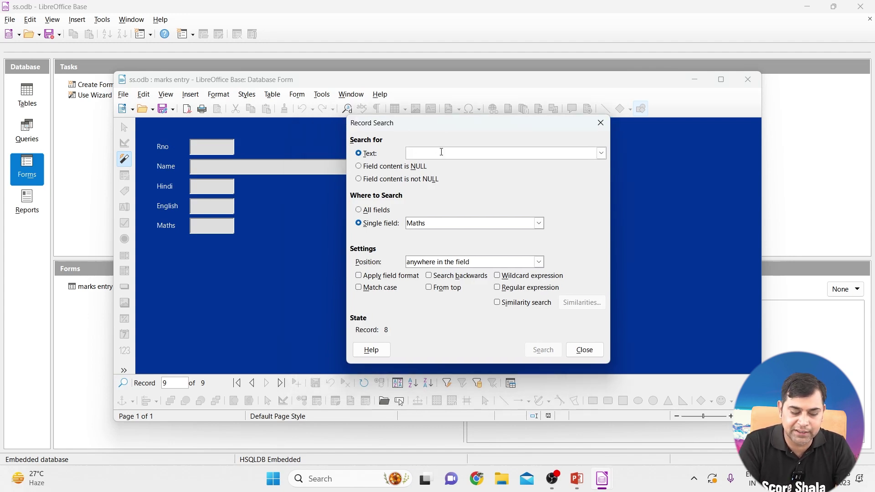
text(Sneha)
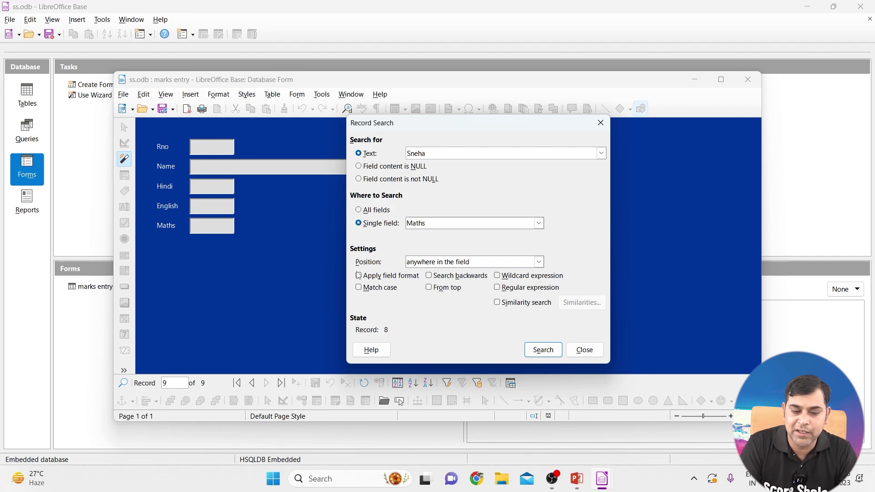
click(440, 223)
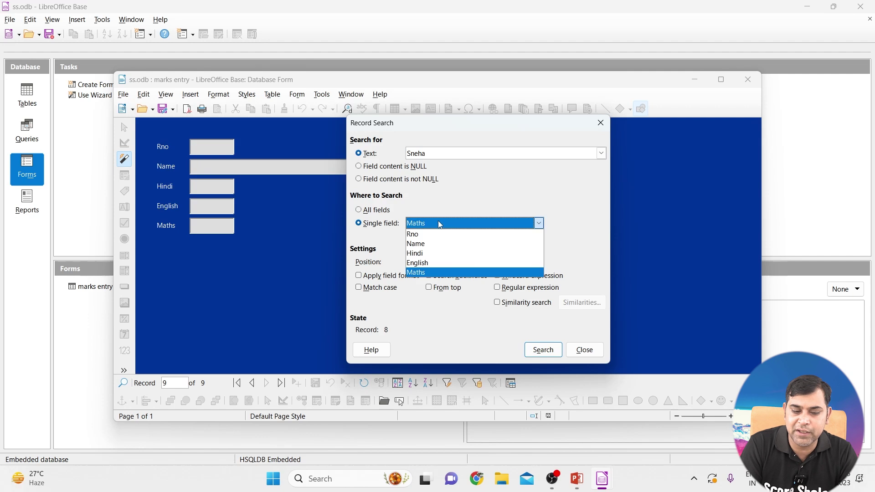
click(368, 212)
click(359, 210)
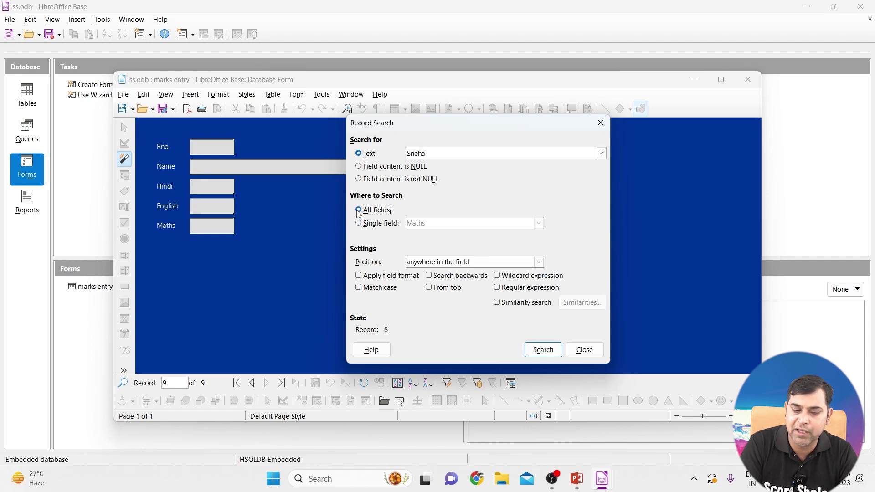
click(365, 227)
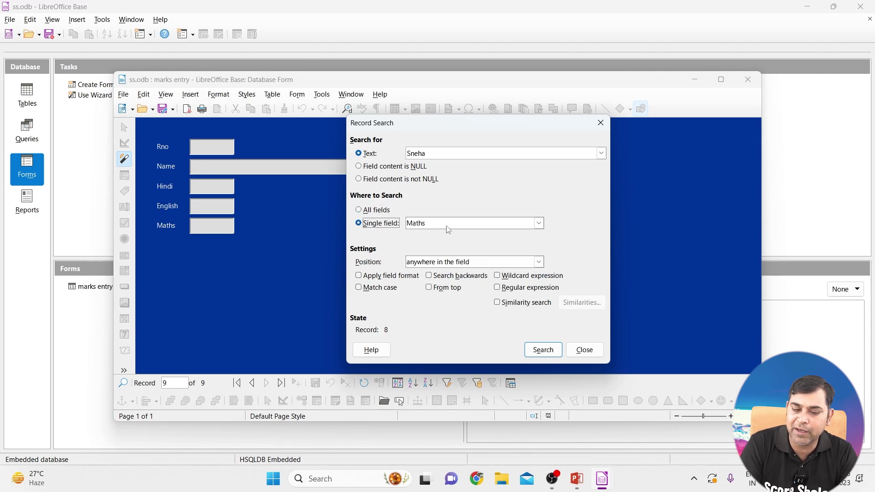
click(446, 228)
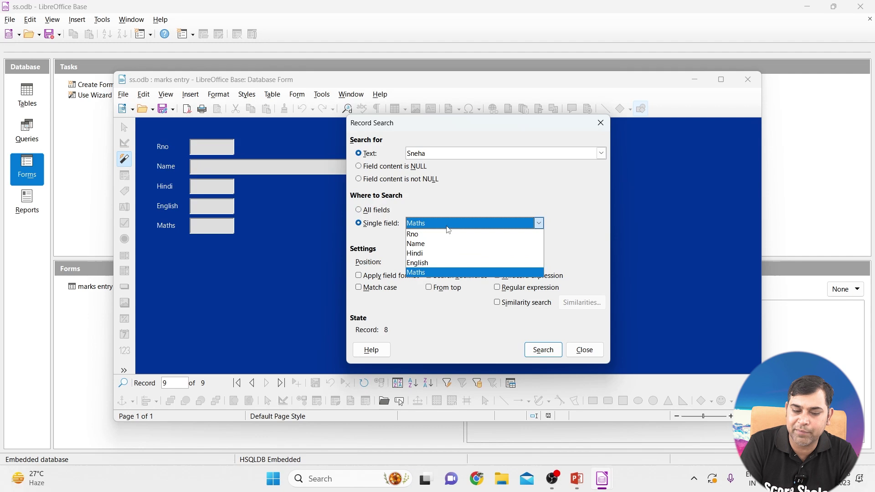
click(422, 245)
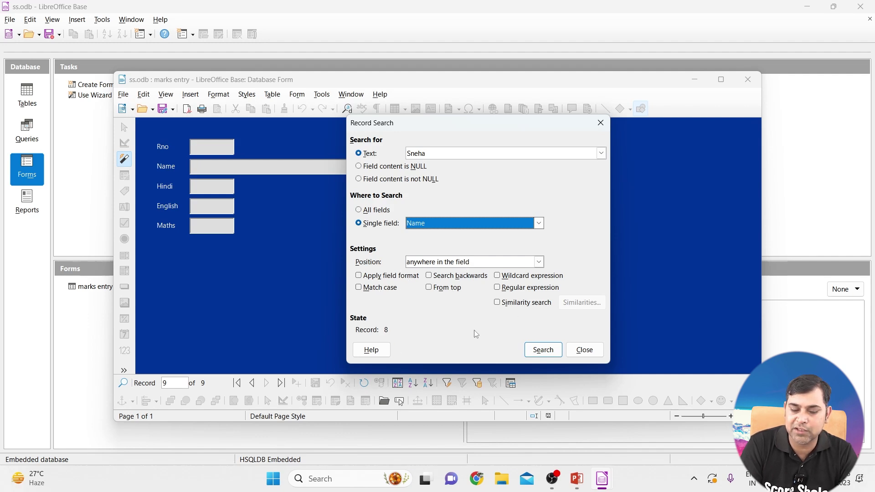
click(551, 355)
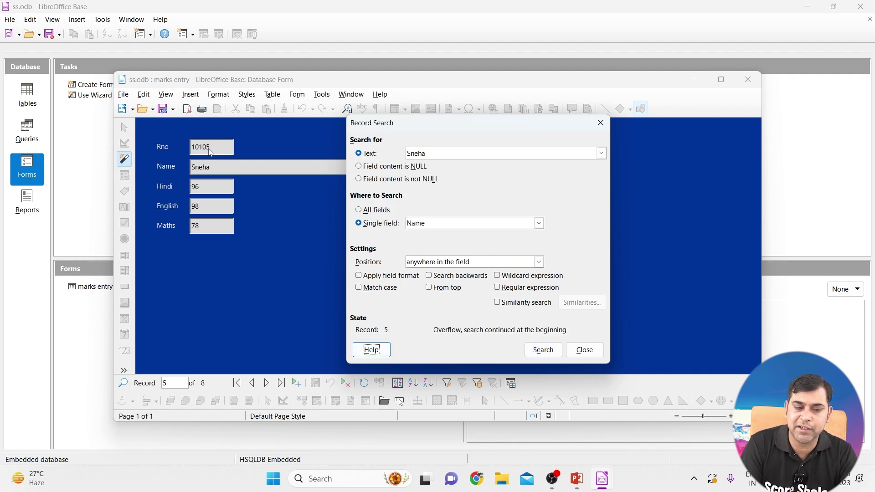
Try searching the Name field for a different student, using two spellings of the first name in turn
click(354, 139)
text(bhavil)
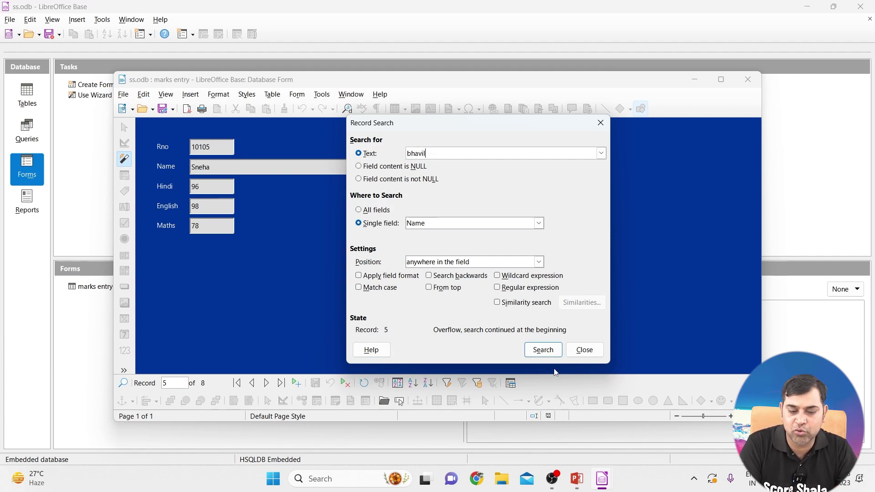
click(543, 349)
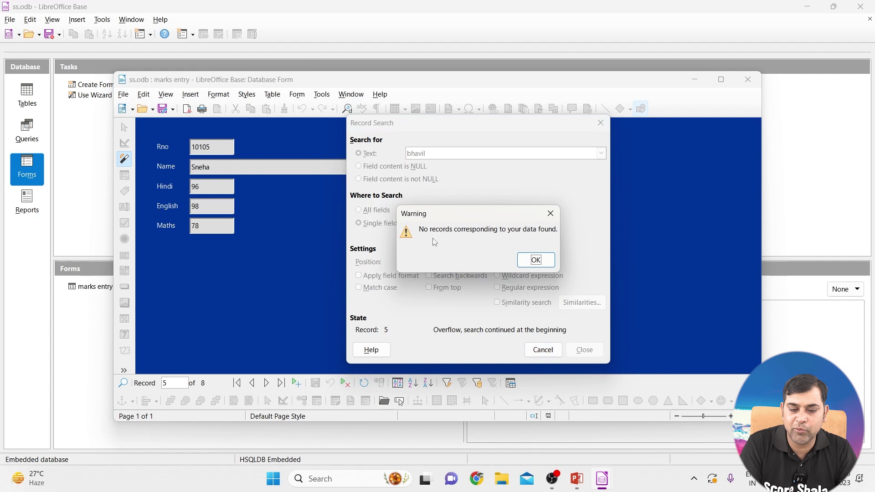
click(536, 261)
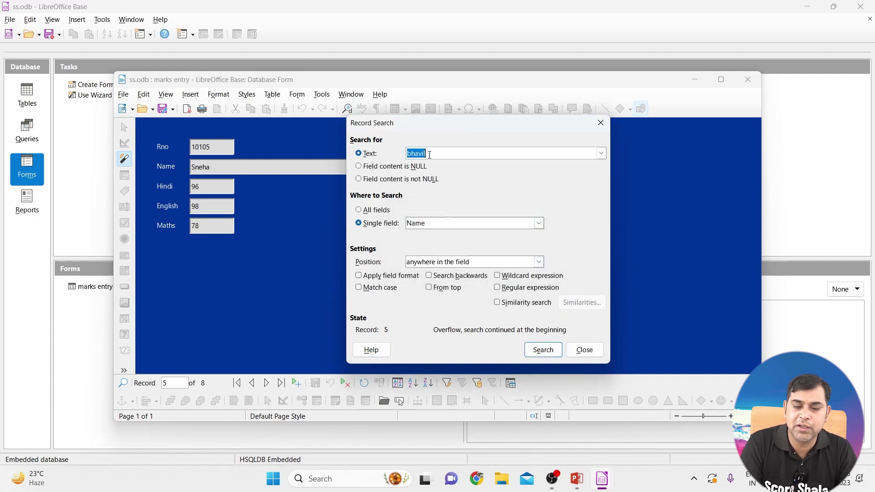
text(bhavya)
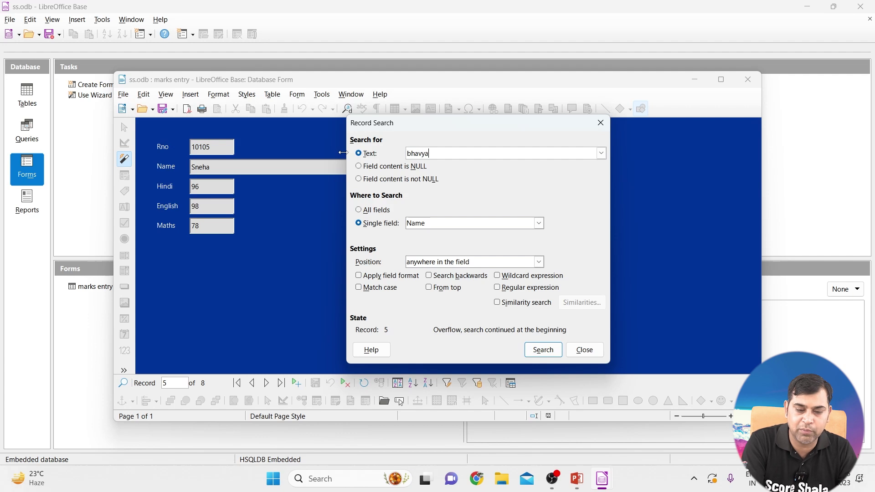
click(542, 350)
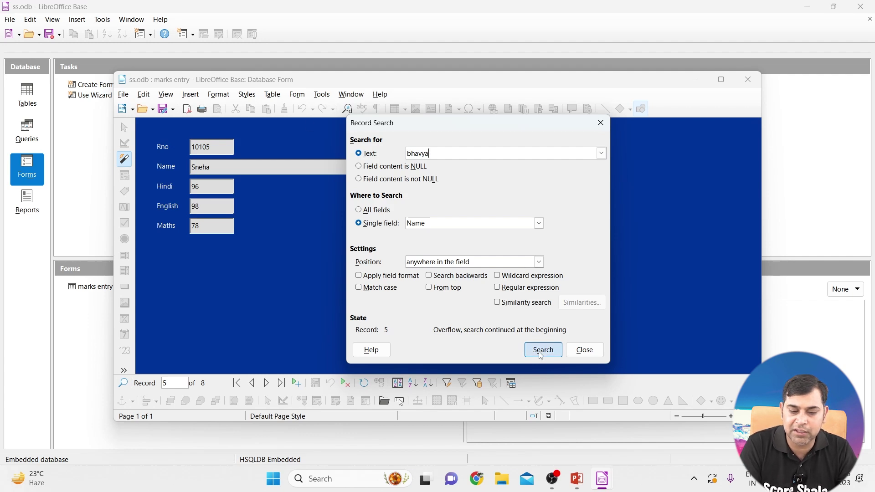
click(535, 260)
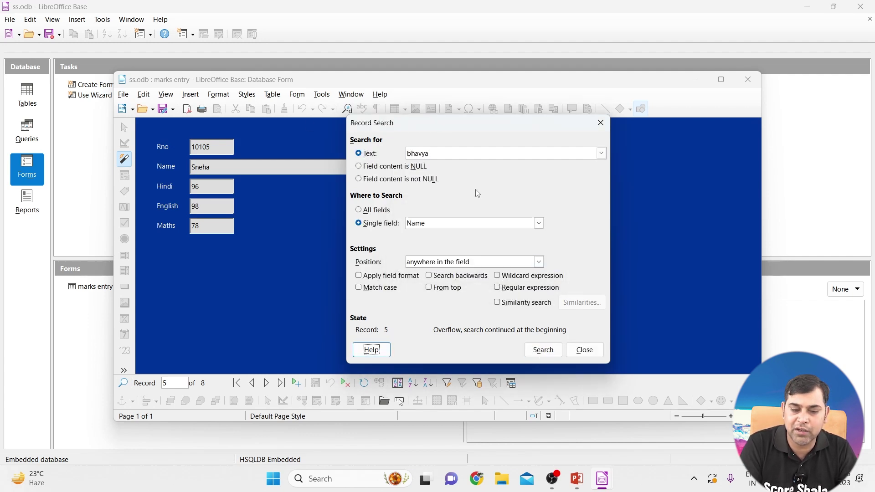
Remove the first letter "a" from the searched student name and run the record search again
double_click(437, 153)
click(417, 154)
key(BackSpace)
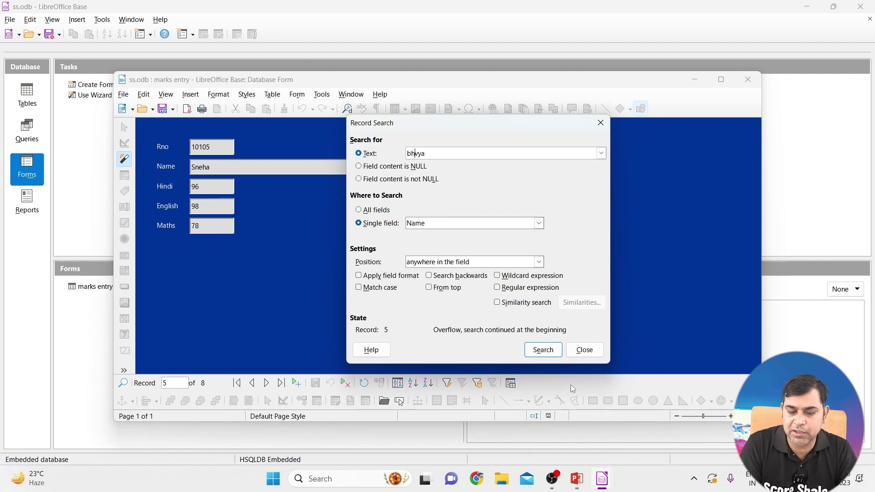
click(547, 352)
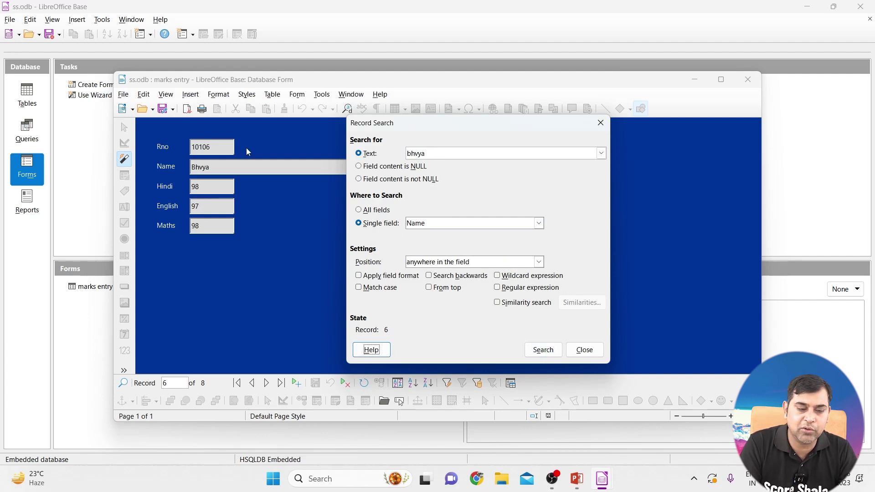